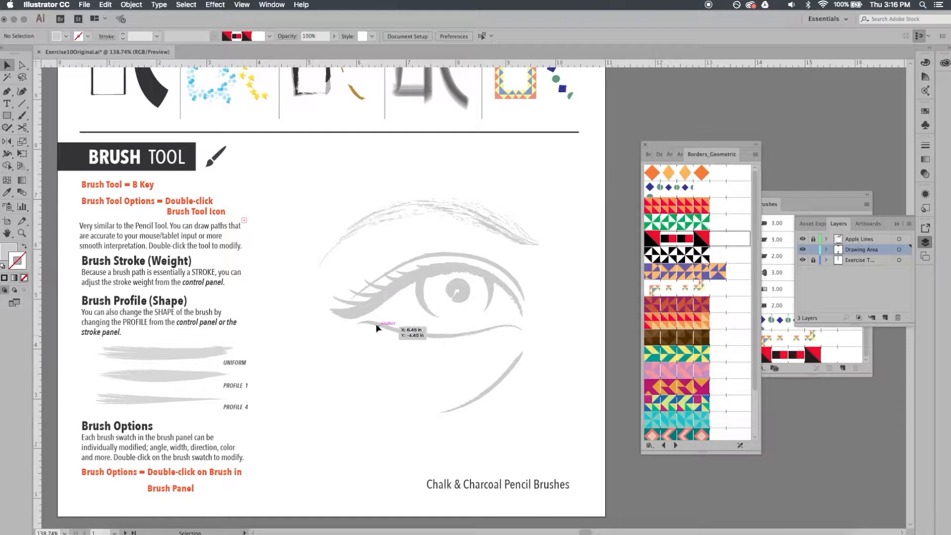
- Activate the Paintbrush tool, look through the open brush libraries, and choose the 4.00 brush in the Bristle Brush Library
key(b)
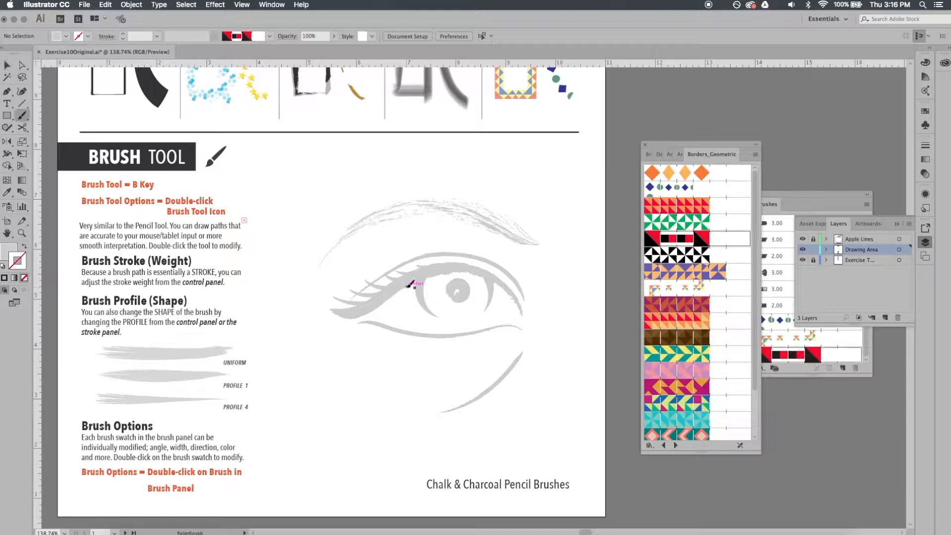
click(677, 155)
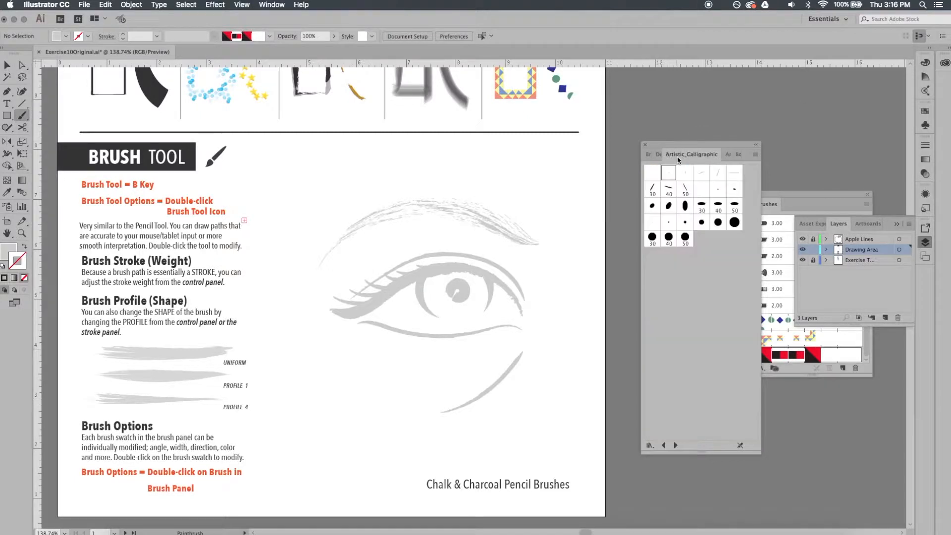
click(728, 154)
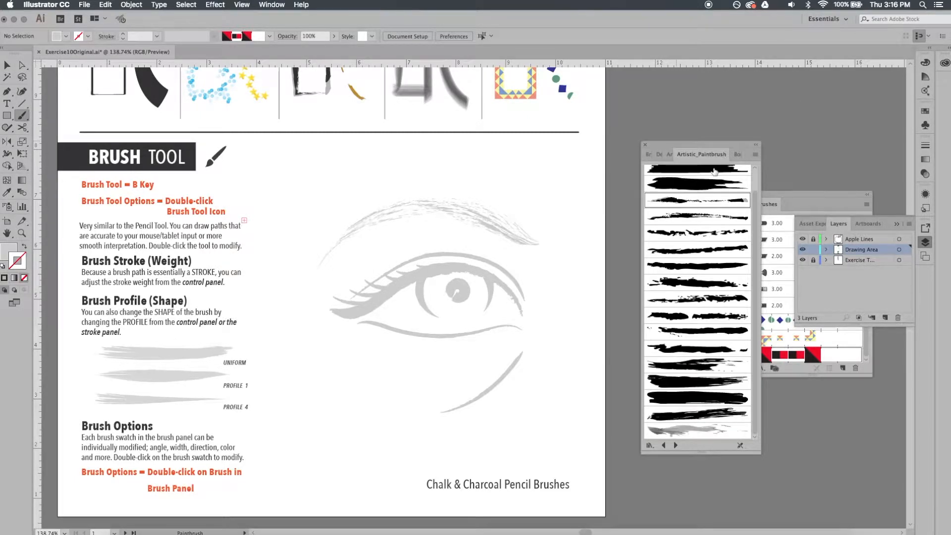
click(736, 153)
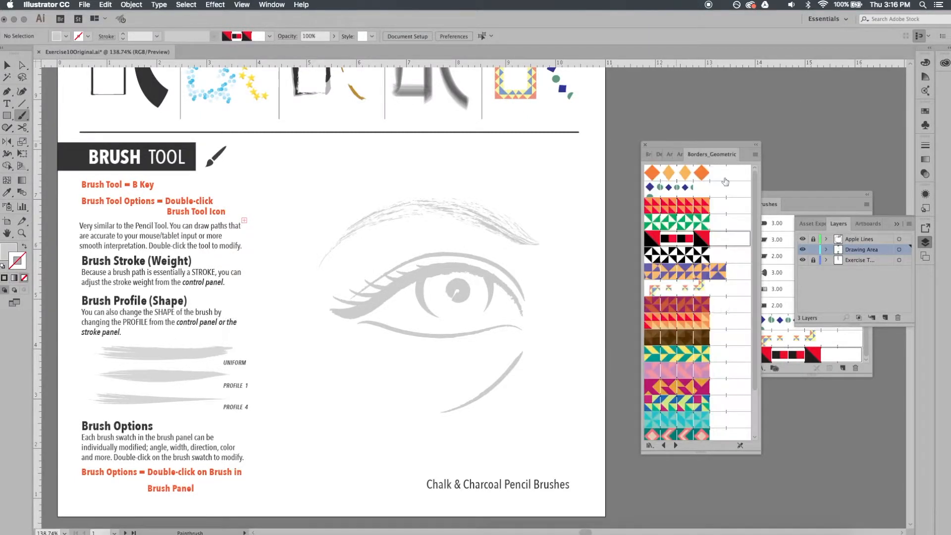
click(648, 154)
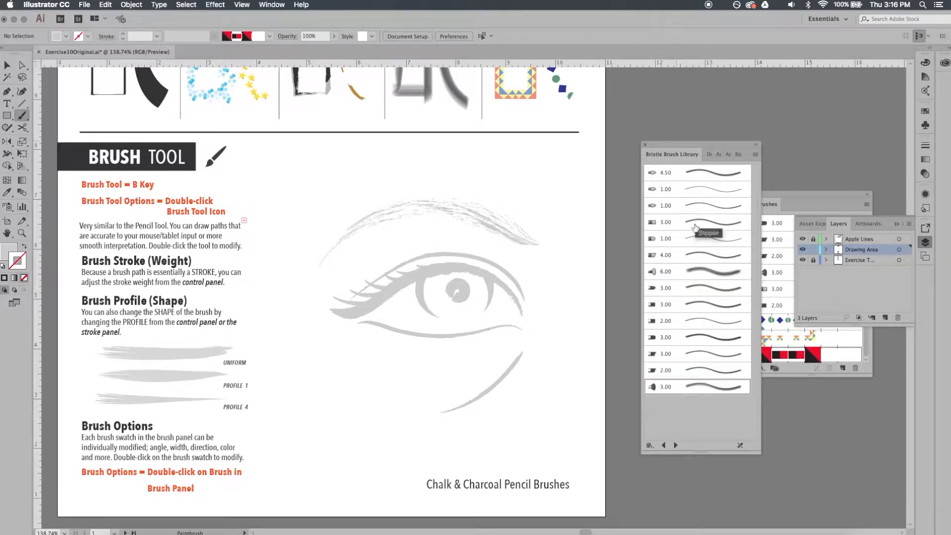
click(693, 254)
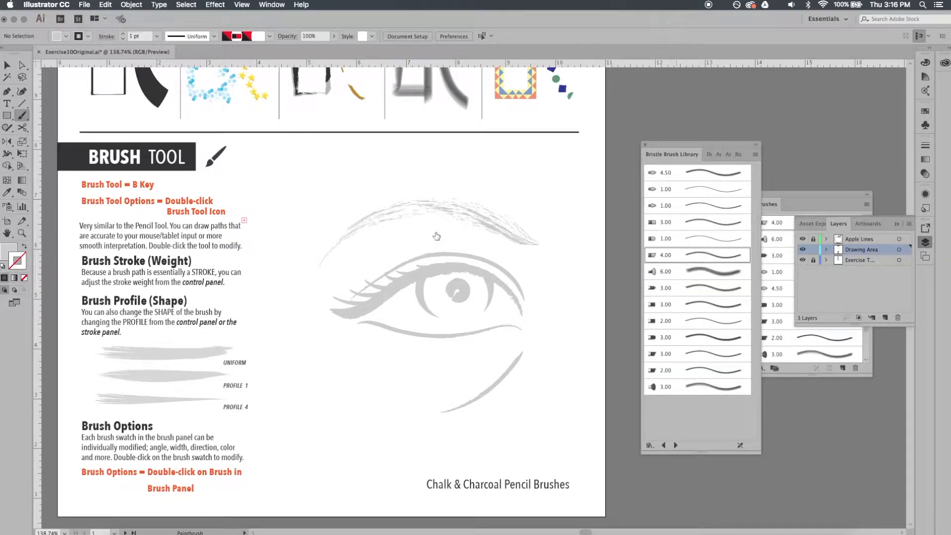
- Paint loose black test curves over the eyebrow and eye with the bristle brush, the last one at a 6 pt stroke weight
drag(341, 208, 433, 203)
mouse_move(480, 240)
mouse_down()
mouse_move(541, 247)
mouse_move(516, 170)
mouse_up()
mouse_move(541, 271)
mouse_down()
mouse_move(460, 189)
mouse_move(396, 196)
mouse_up()
click(155, 38)
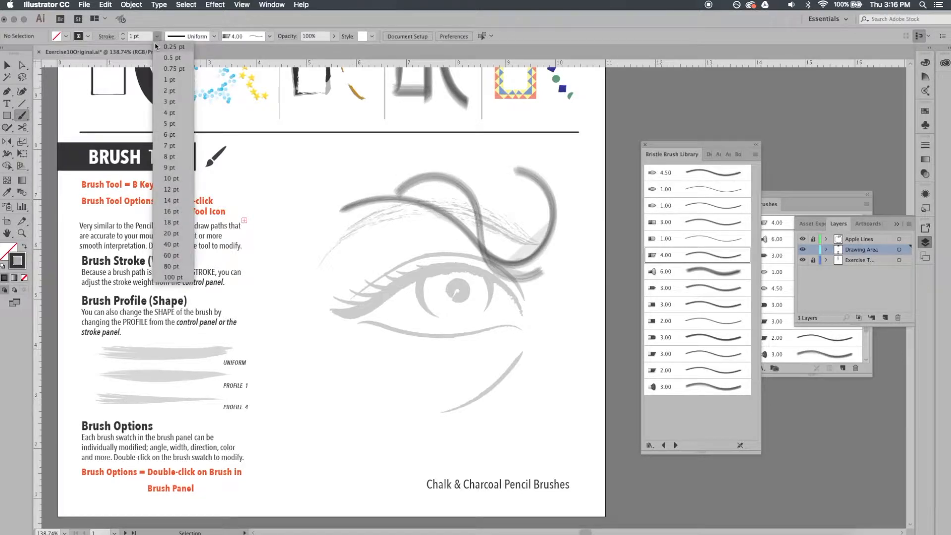
click(174, 135)
mouse_move(356, 206)
mouse_down()
mouse_move(423, 197)
mouse_move(471, 240)
mouse_up()
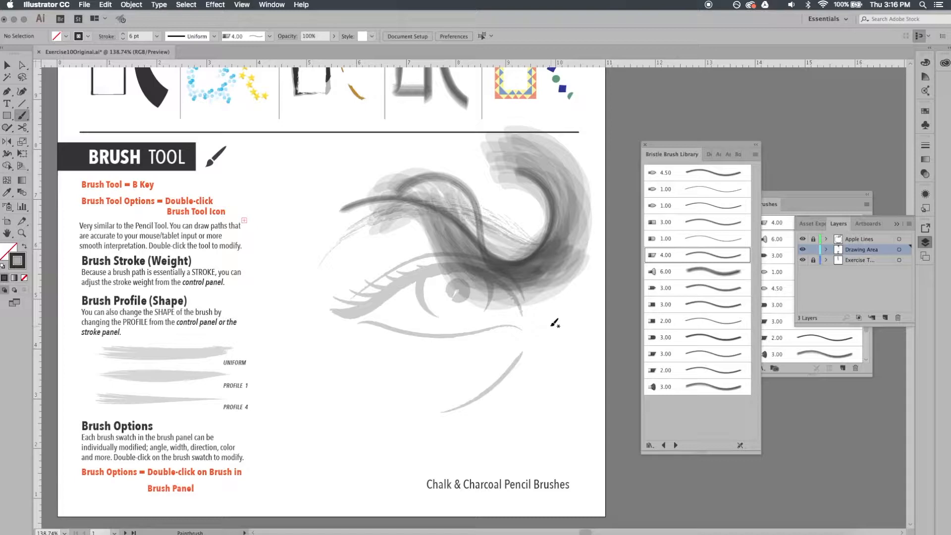
- Delete all the black bristle strokes from the eye drawing area
mouse_move(576, 342)
mouse_down()
mouse_move(479, 198)
mouse_move(414, 147)
mouse_up()
key(Delete)
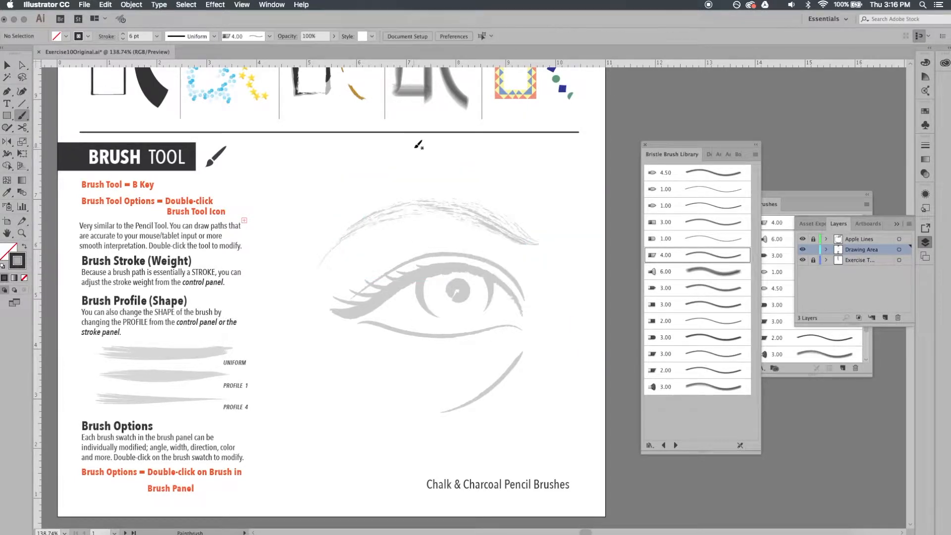
- Choose the 6.00 Mop bristle brush and set the stroke color to the red swatch R=237 G=28 B=36
click(703, 273)
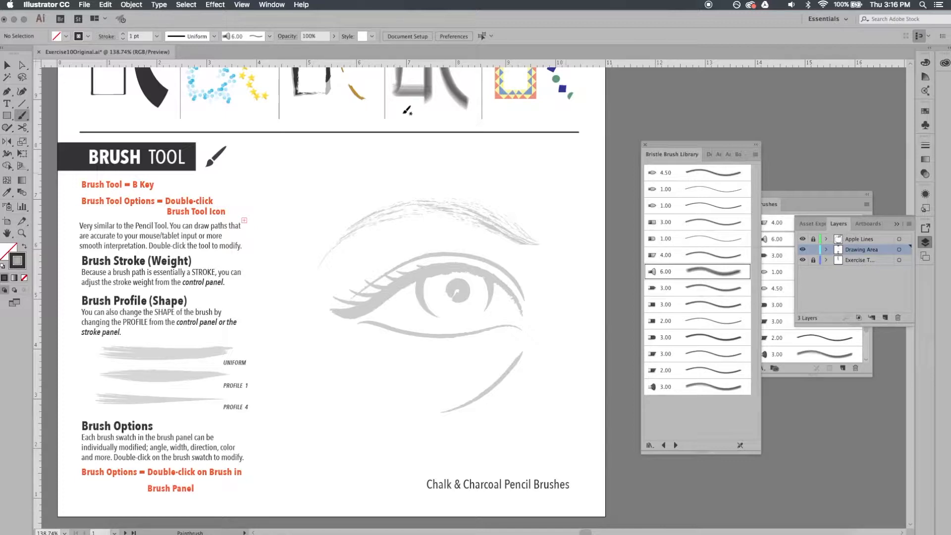
click(89, 36)
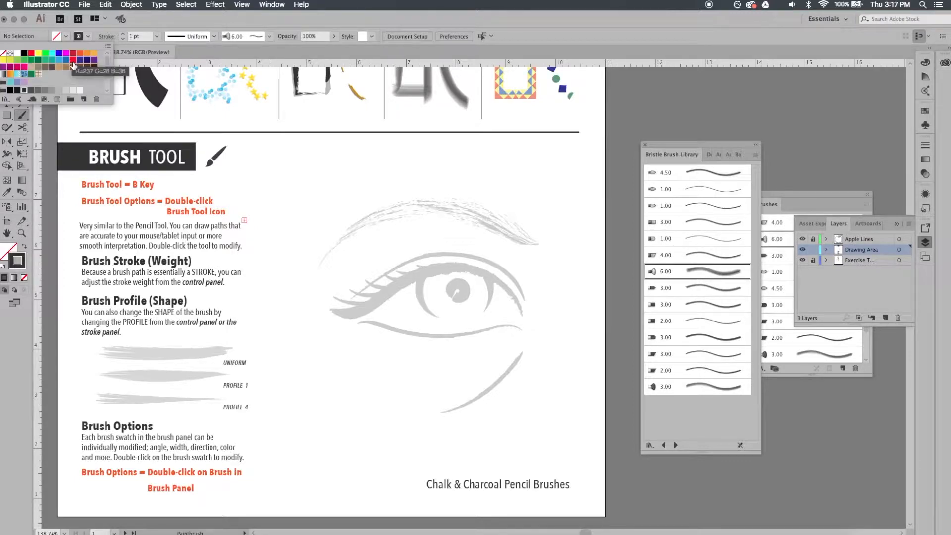
click(74, 62)
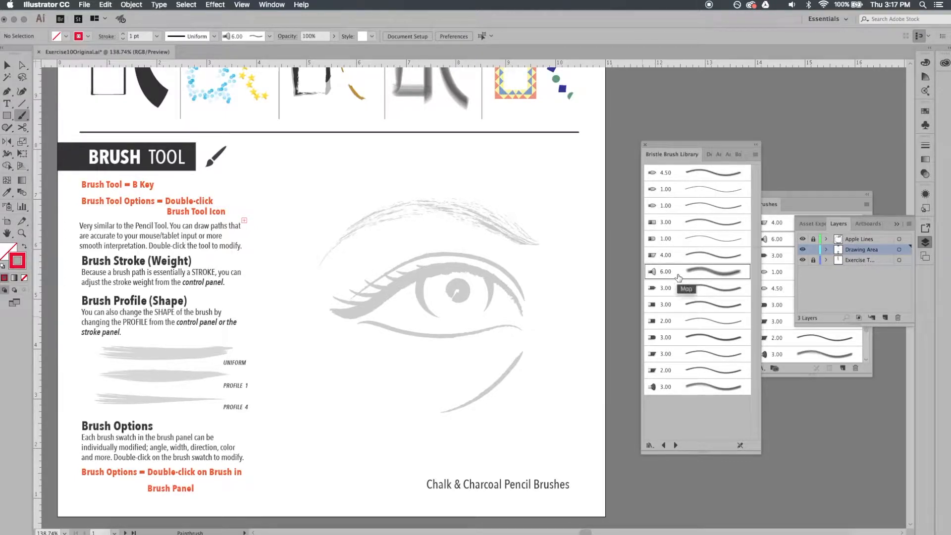
- Paint translucent red Mop strokes along the upper lid and twice along the outer part of the lower lid
drag(347, 304, 364, 302)
drag(403, 354, 447, 342)
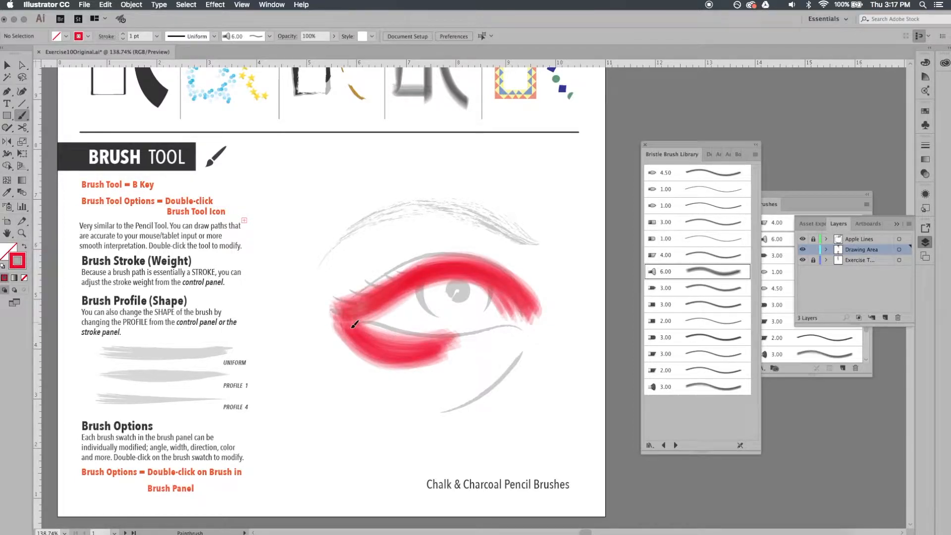
drag(355, 324, 448, 343)
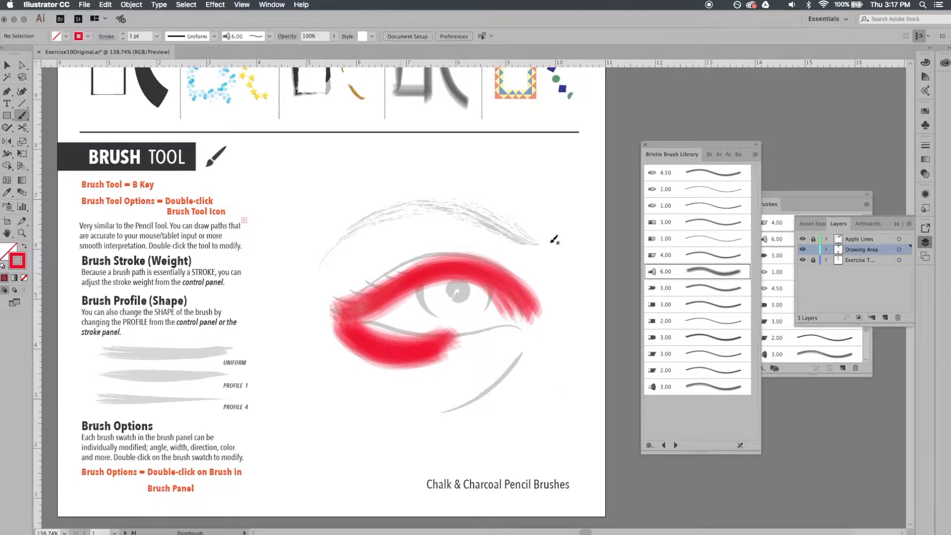
- Select the red Mop strokes around the eye and delete them, returning to the Paintbrush tool
key(v)
drag(322, 230, 557, 406)
key(b)
key(Delete)
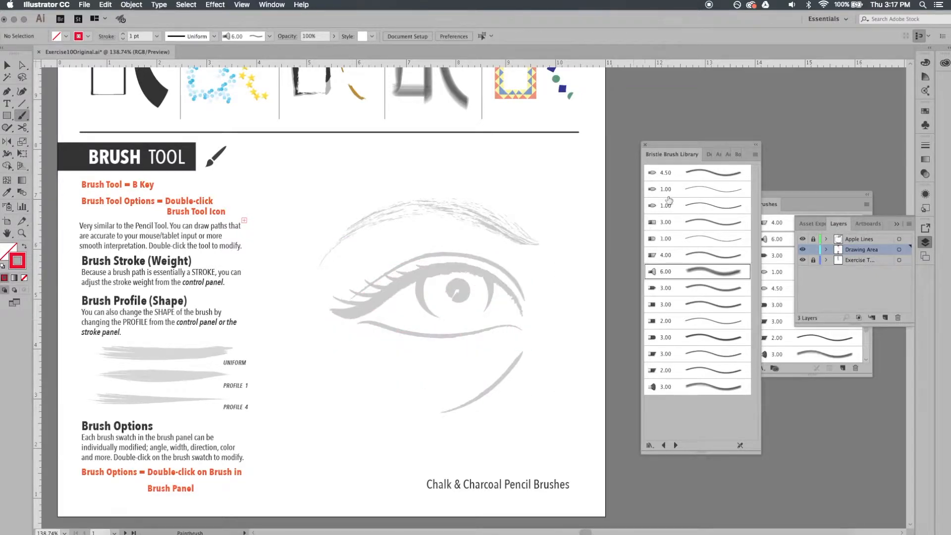
- Paint several sweeping red strokes across the eye with the 40 pt. Flat brush from the Artistic_Calligraphic library
click(719, 154)
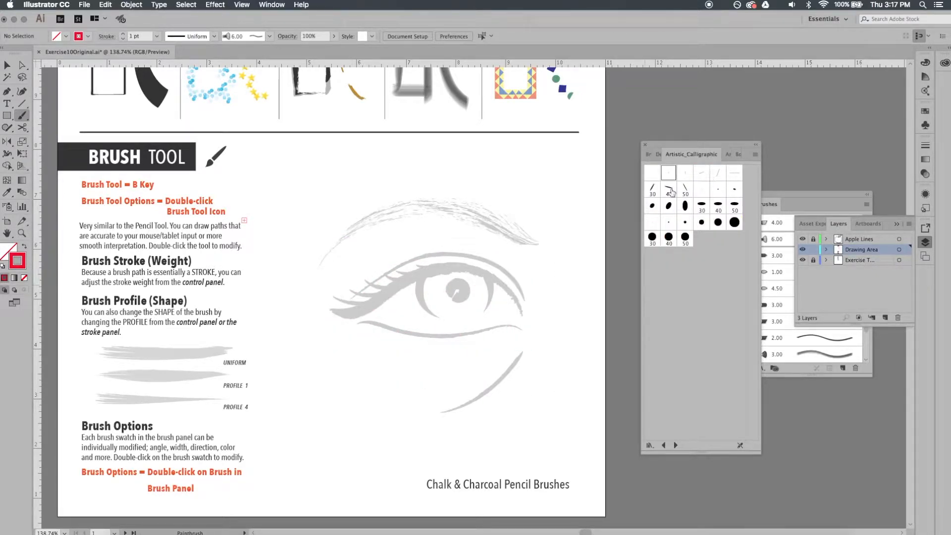
click(670, 190)
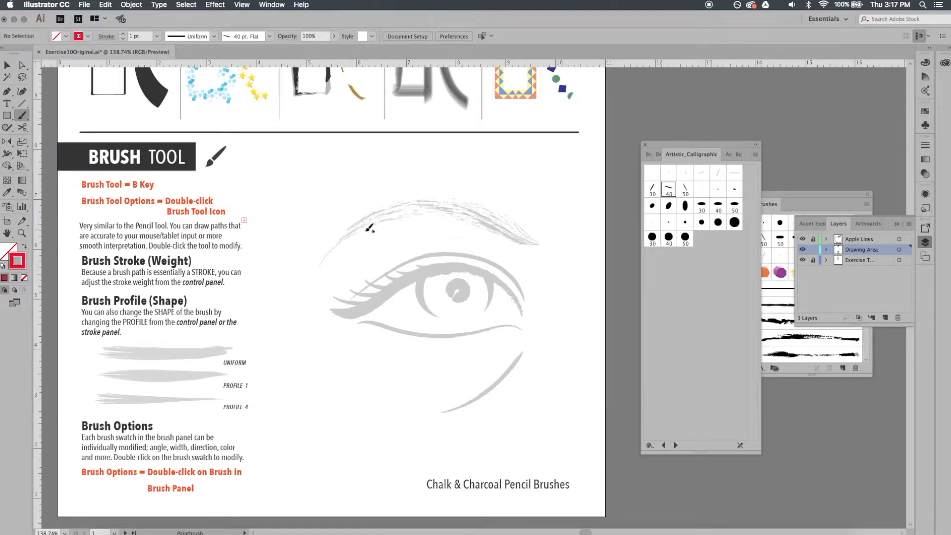
mouse_move(405, 227)
mouse_down()
mouse_move(383, 278)
mouse_move(409, 331)
mouse_move(402, 384)
mouse_move(327, 388)
mouse_move(295, 328)
mouse_up()
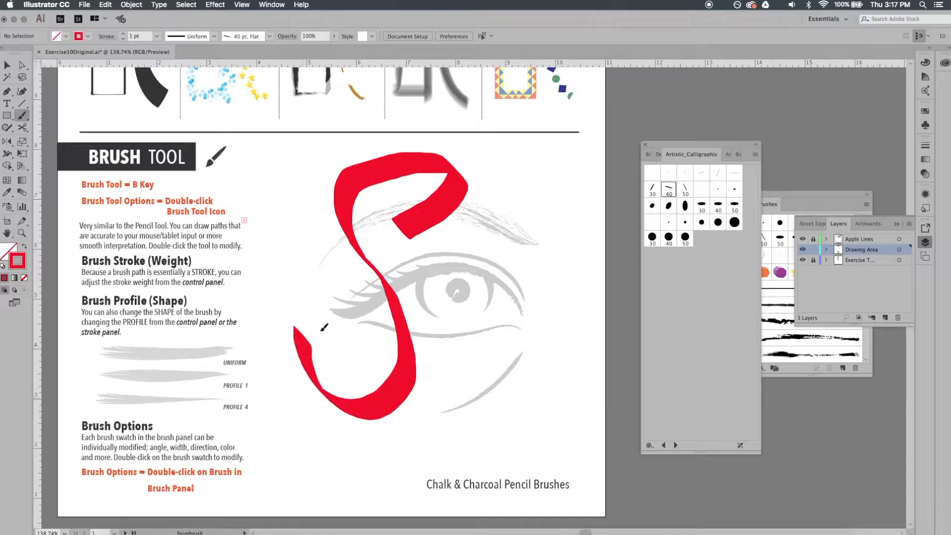
drag(408, 272, 568, 234)
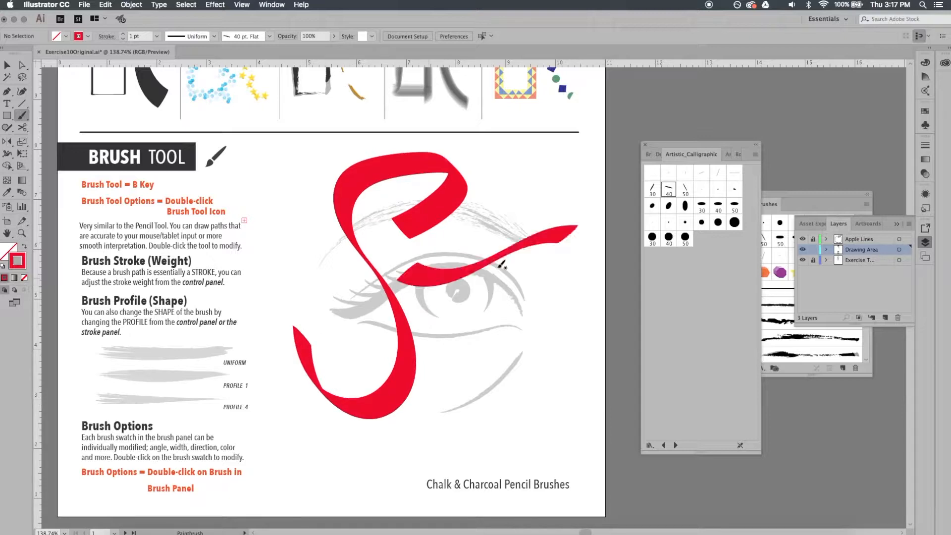
mouse_move(501, 265)
mouse_down()
mouse_move(461, 445)
mouse_move(404, 459)
mouse_move(387, 450)
mouse_up()
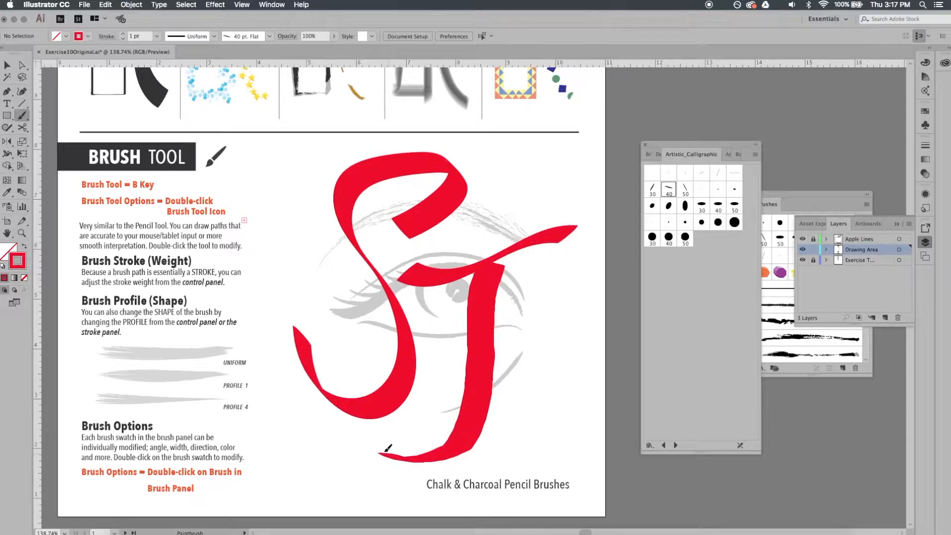
drag(559, 278, 518, 404)
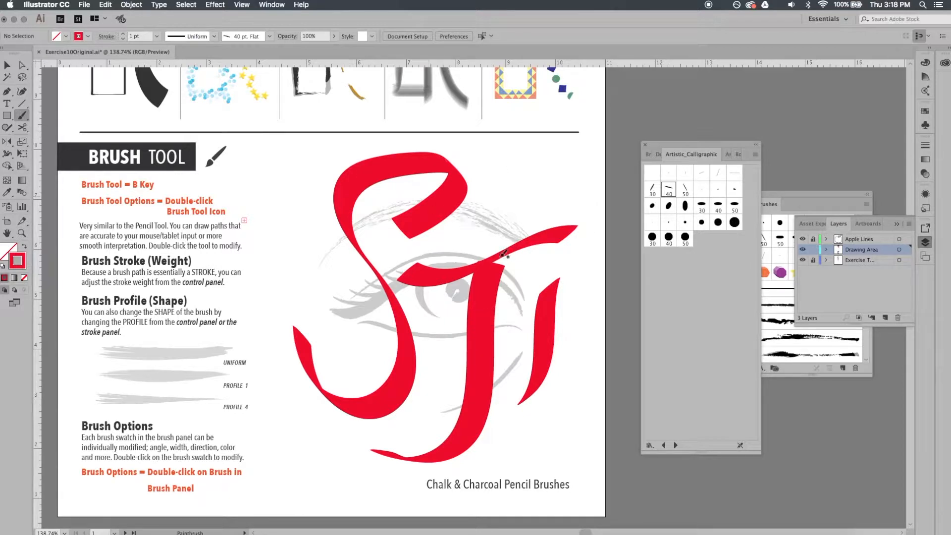
- Set the Paintbrush tool's fidelity fully to Accurate and paint crossing calligraphic test strokes above the eyebrow's inner end
double_click(22, 116)
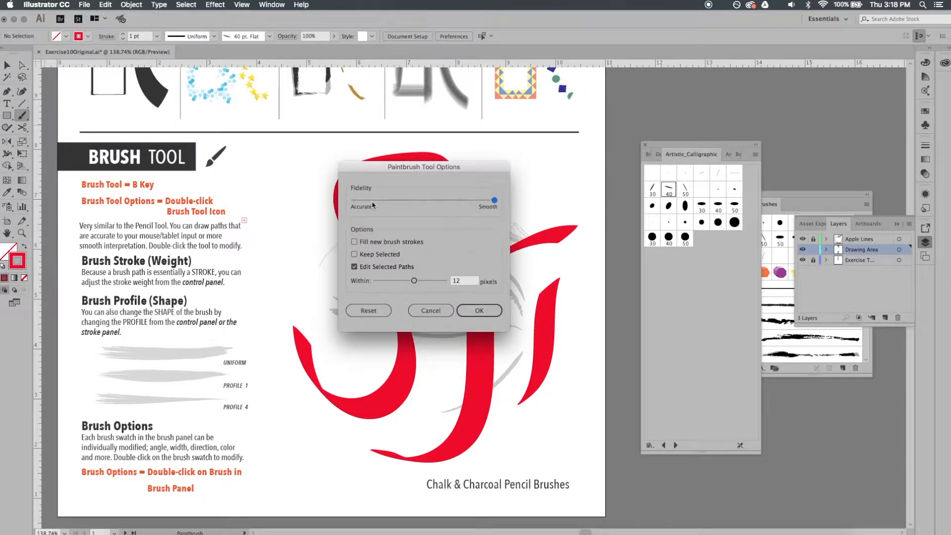
click(424, 200)
drag(425, 204, 495, 196)
mouse_move(463, 171)
mouse_down()
mouse_move(322, 170)
mouse_move(208, 207)
mouse_up()
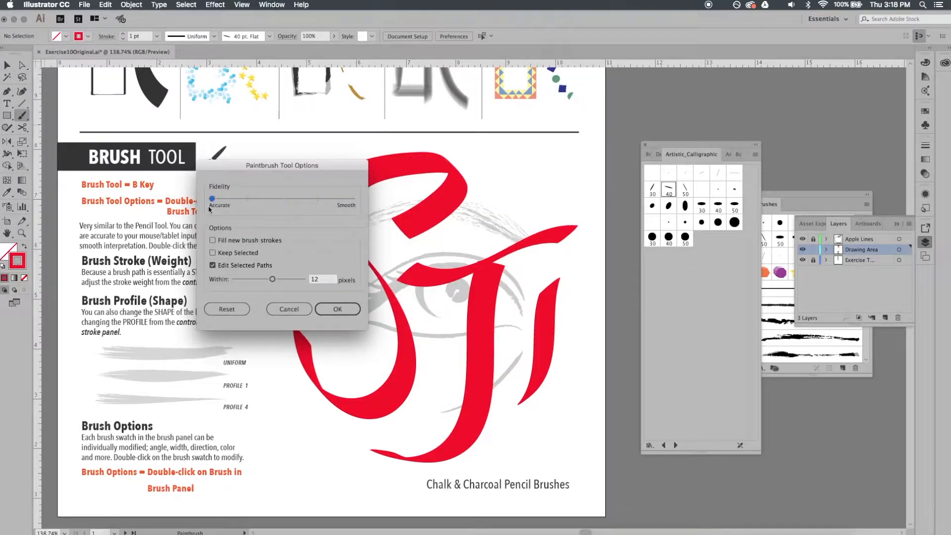
click(337, 309)
mouse_move(490, 193)
mouse_down()
mouse_move(542, 171)
mouse_move(612, 165)
mouse_move(619, 177)
mouse_move(570, 203)
mouse_move(520, 141)
mouse_up()
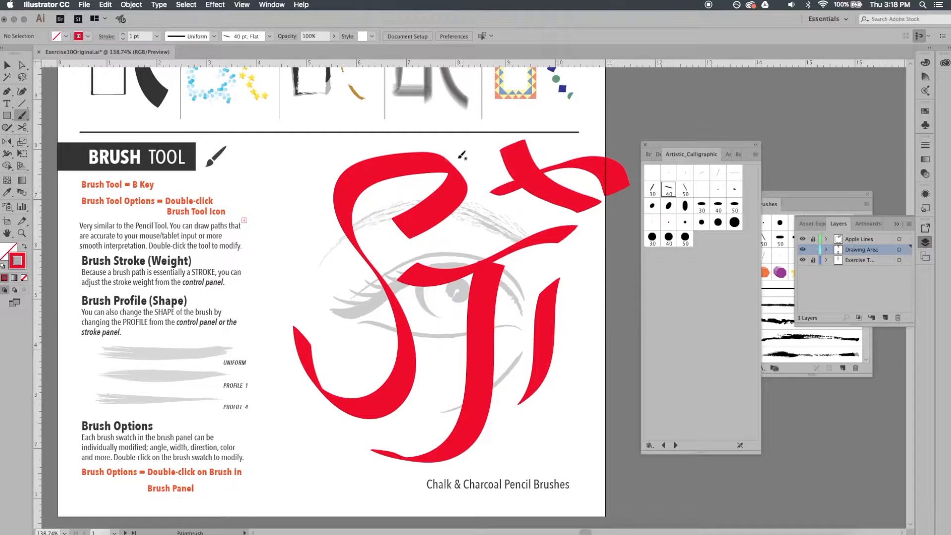
- Set the Paintbrush tool's fidelity fully to Smooth
double_click(22, 115)
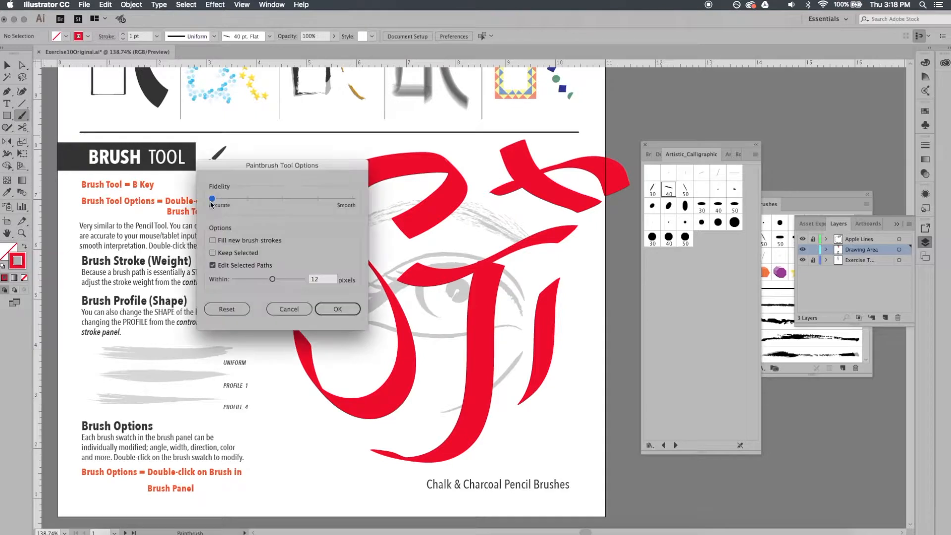
drag(213, 199, 353, 199)
click(353, 198)
click(352, 310)
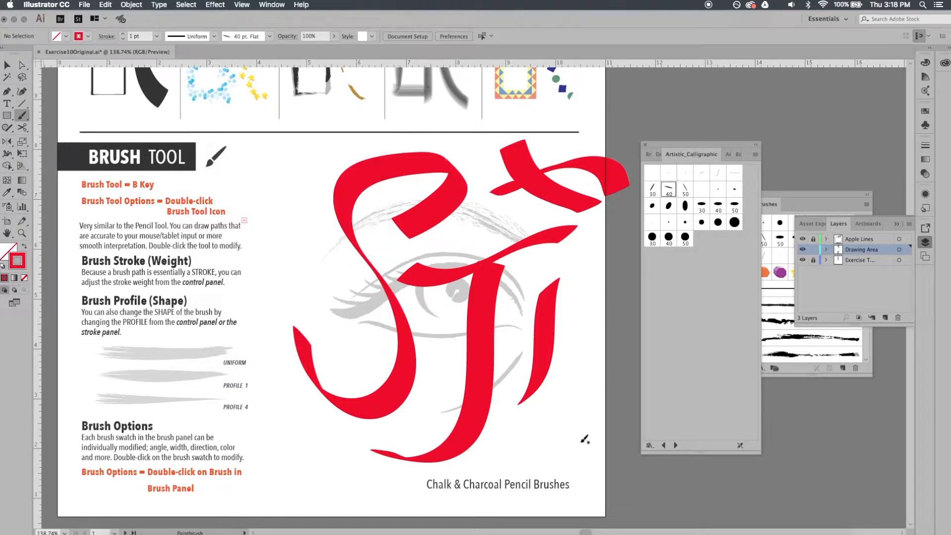
- Select all the red calligraphic strokes and delete them
key(super+a)
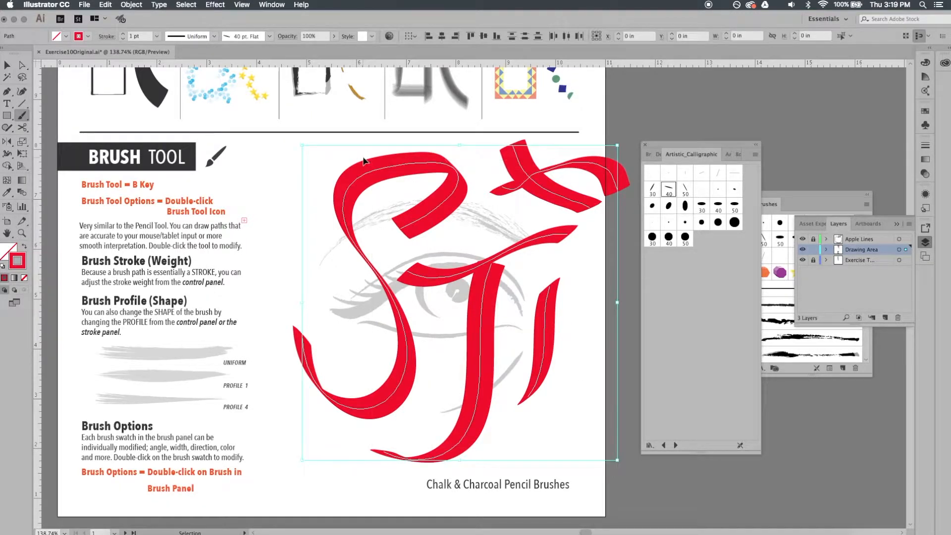
key(Delete)
- Show the Artistic_Paintbrush library, move its panel up beside the artboard, and enlarge it to show the full brush list
click(728, 154)
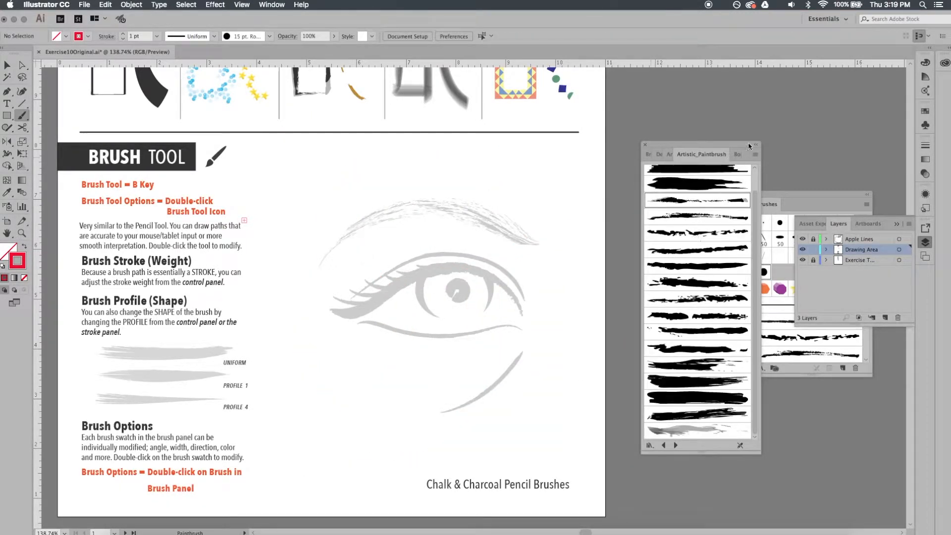
drag(736, 144, 727, 106)
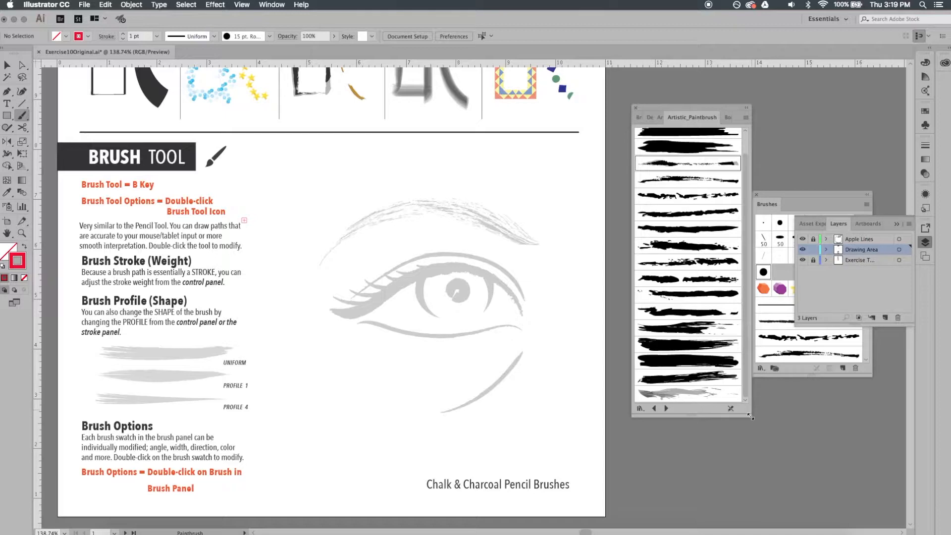
drag(751, 417, 789, 472)
- Paint red strokes over the eyebrow, lash line, upper crease and lower lid, trying two rough brushes from the Artistic_Paintbrush library
click(706, 251)
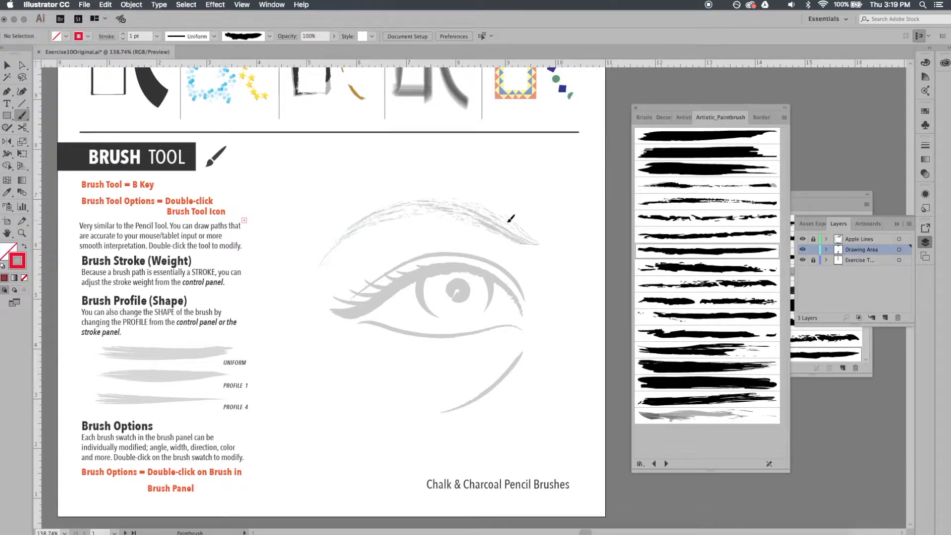
drag(511, 218, 547, 237)
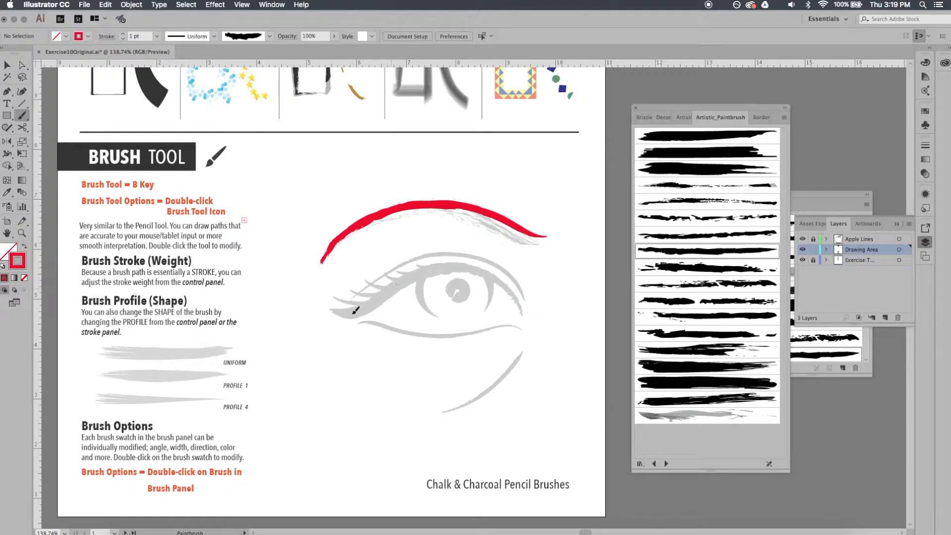
drag(355, 311, 328, 315)
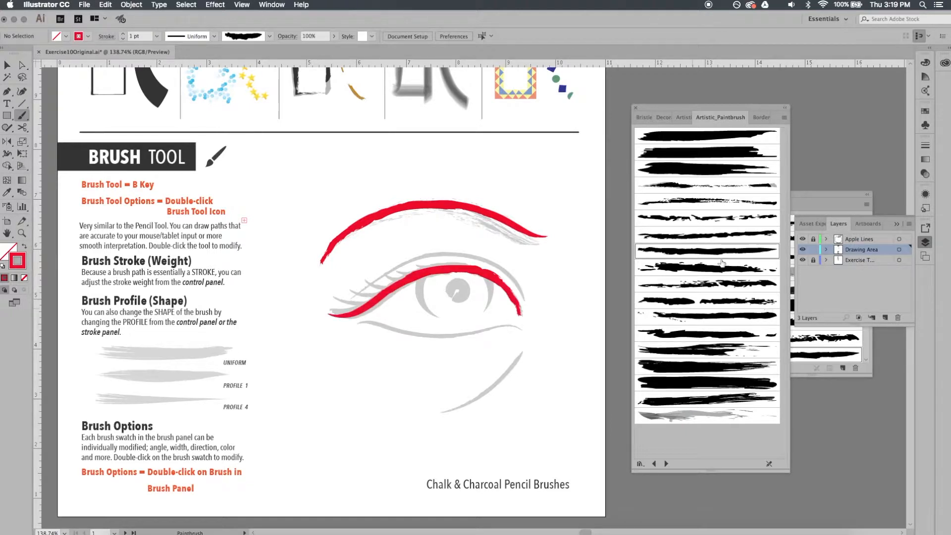
click(713, 201)
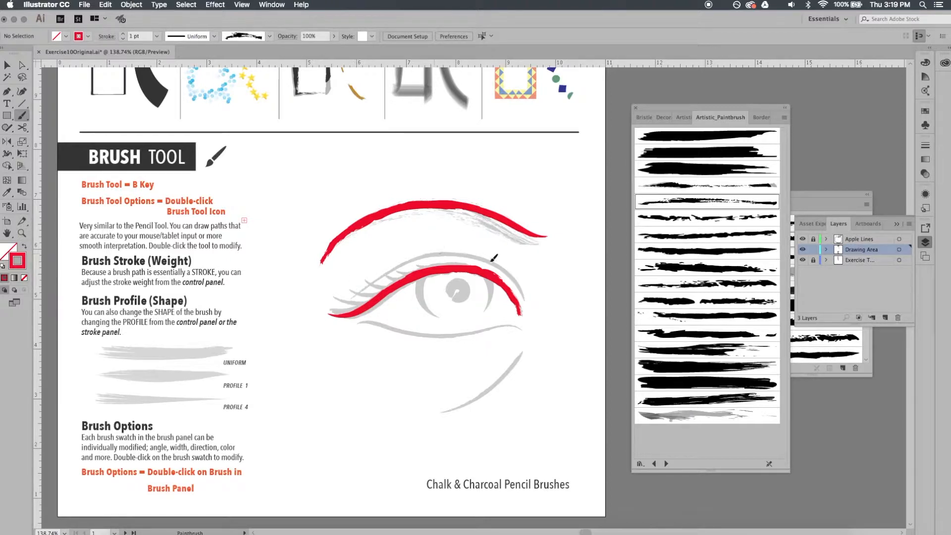
drag(519, 284, 524, 298)
mouse_move(359, 324)
mouse_down()
mouse_move(527, 327)
mouse_move(430, 415)
mouse_up()
- Select the red paintbrush strokes over the eye and delete them
mouse_move(526, 420)
super+mouse_down()
mouse_move(495, 344)
mouse_move(374, 190)
super+mouse_up()
key(Delete)
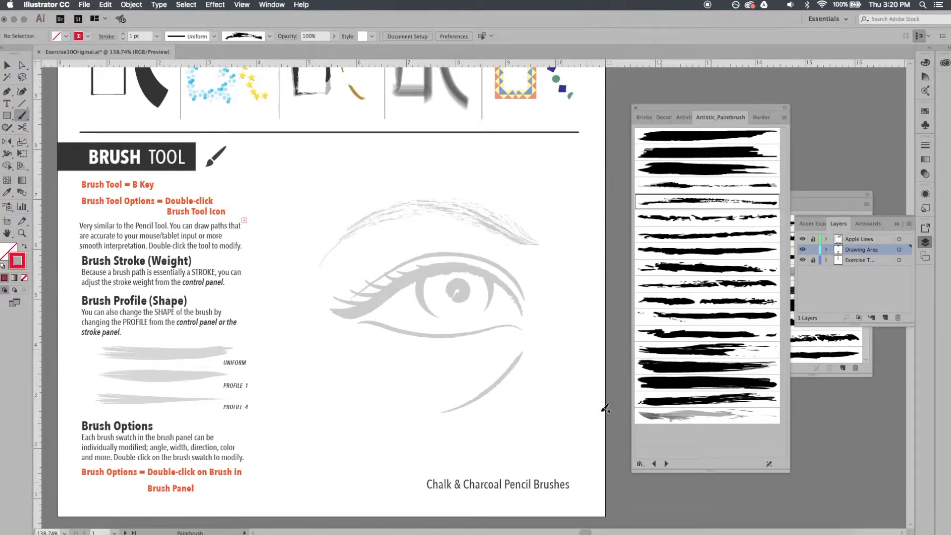
- Close the brush library panel and move the Brushes panel clear of the Layers panel
click(636, 107)
drag(779, 208, 717, 175)
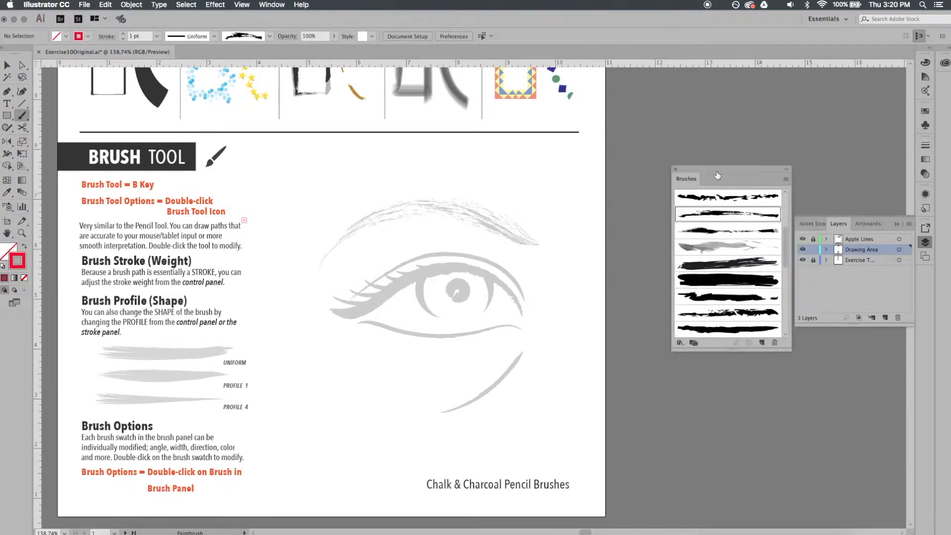
- Open the Artistic_ChalkCharcoalPencil brush library
click(681, 342)
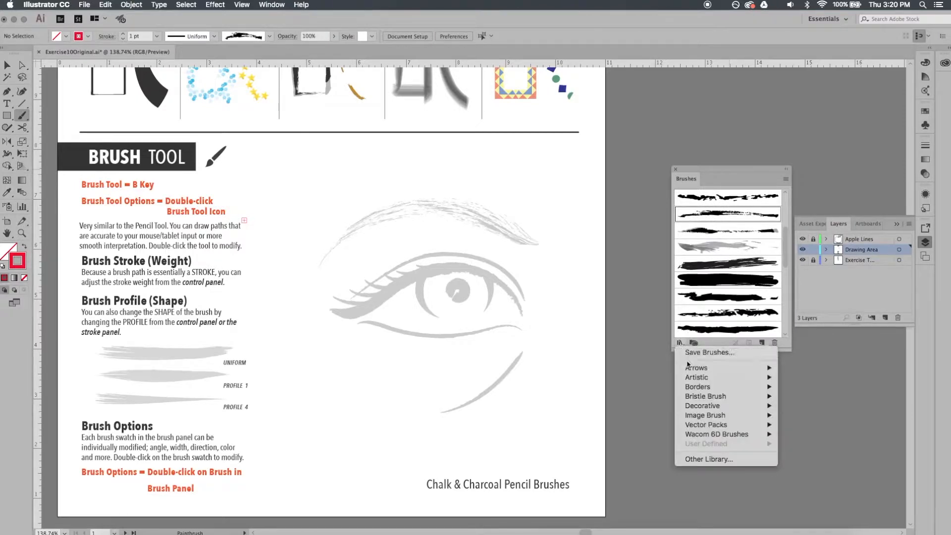
mouse_move(693, 378)
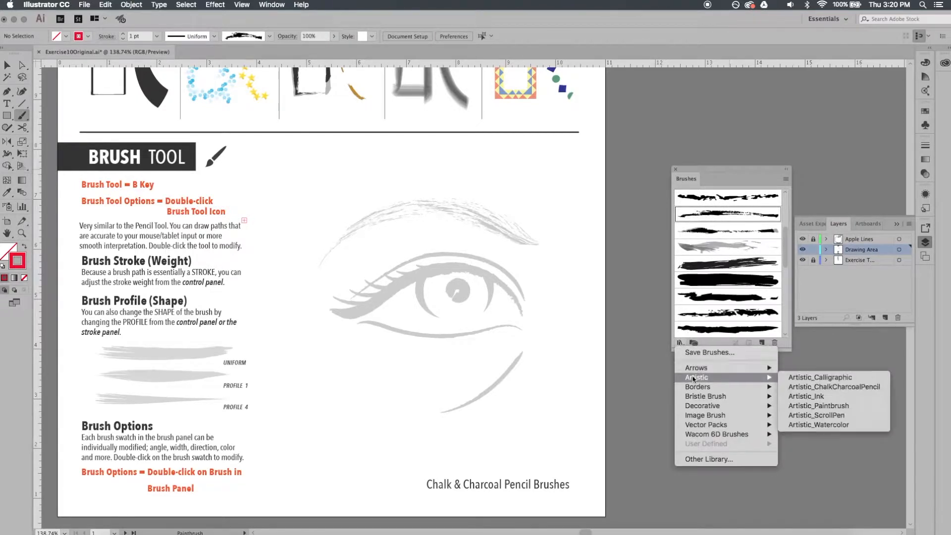
click(809, 387)
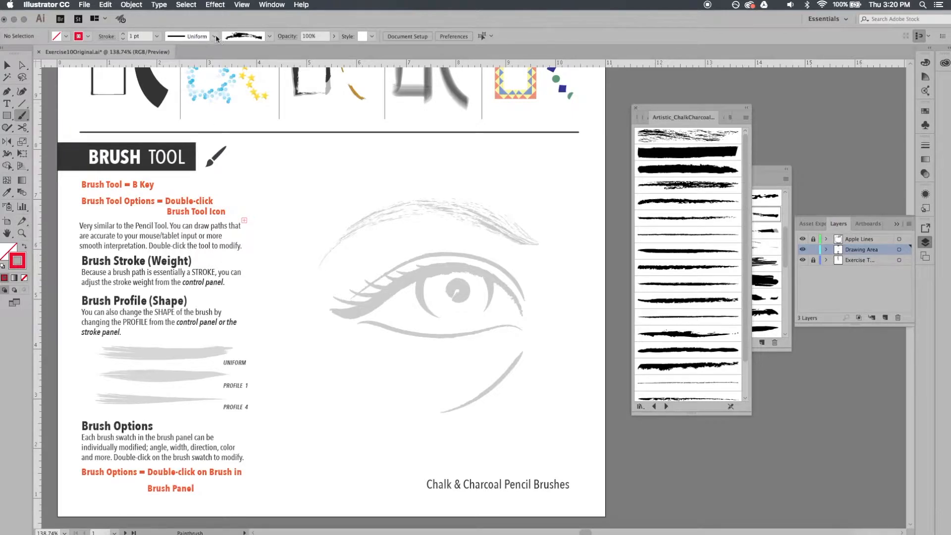
- Paint a red stroke over the UNIFORM sample with the library's third brush, the thick rough one, and apply Width Profile 1 to it
click(693, 170)
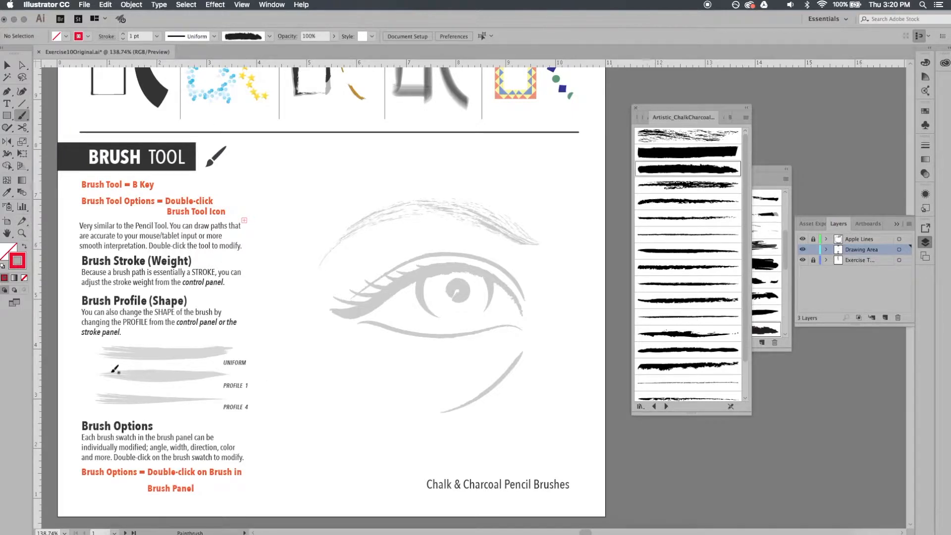
drag(218, 353, 218, 353)
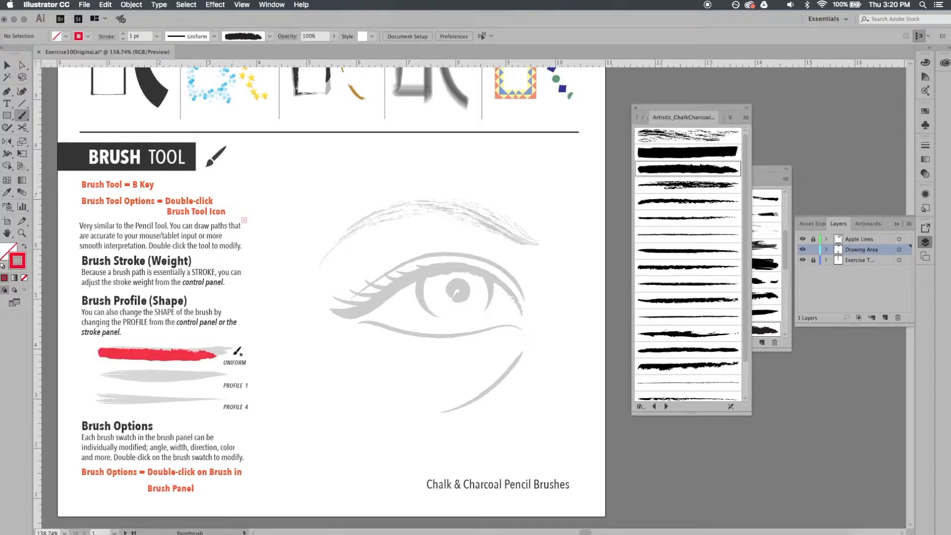
key(v)
click(174, 358)
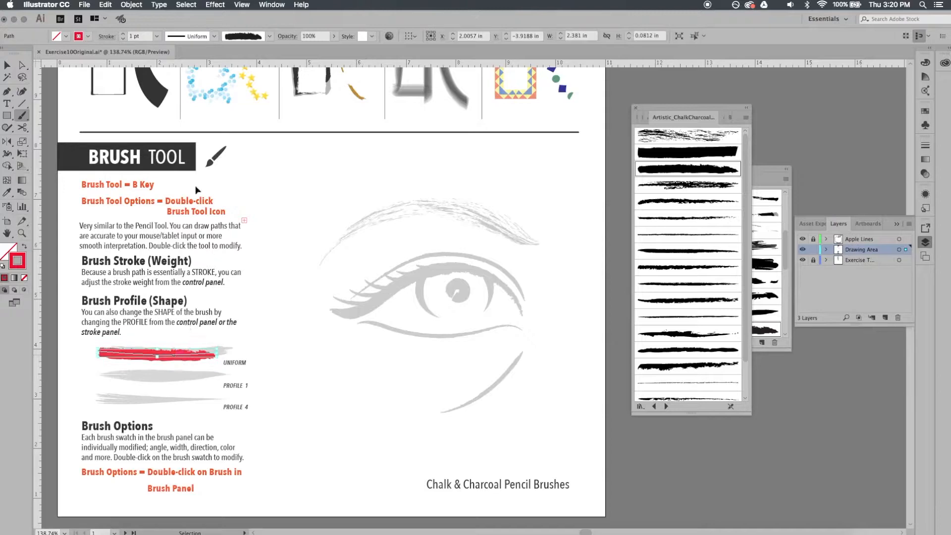
click(214, 37)
click(197, 68)
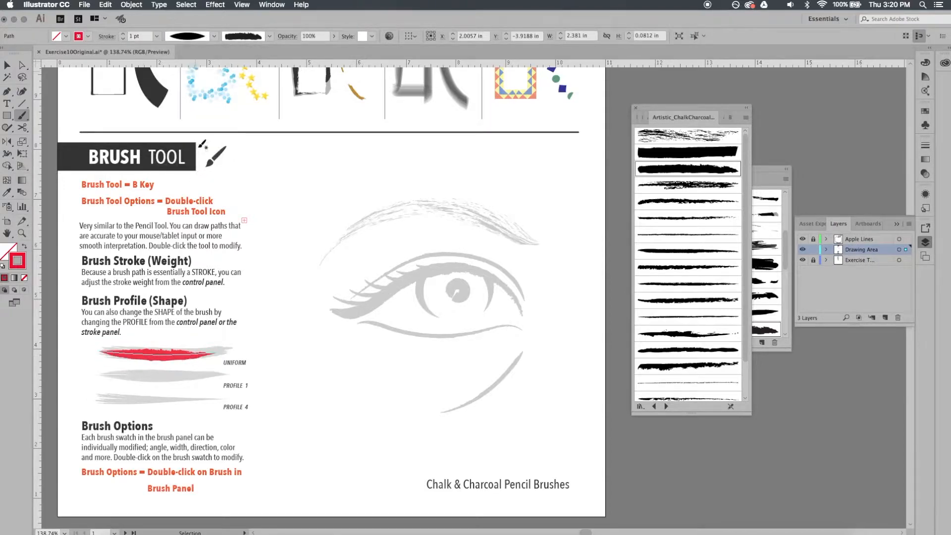
- Deselect the stroke and paint a second red stroke over the PROFILE 1 sample with the same brush and width profile
click(291, 415)
key(super+equal)
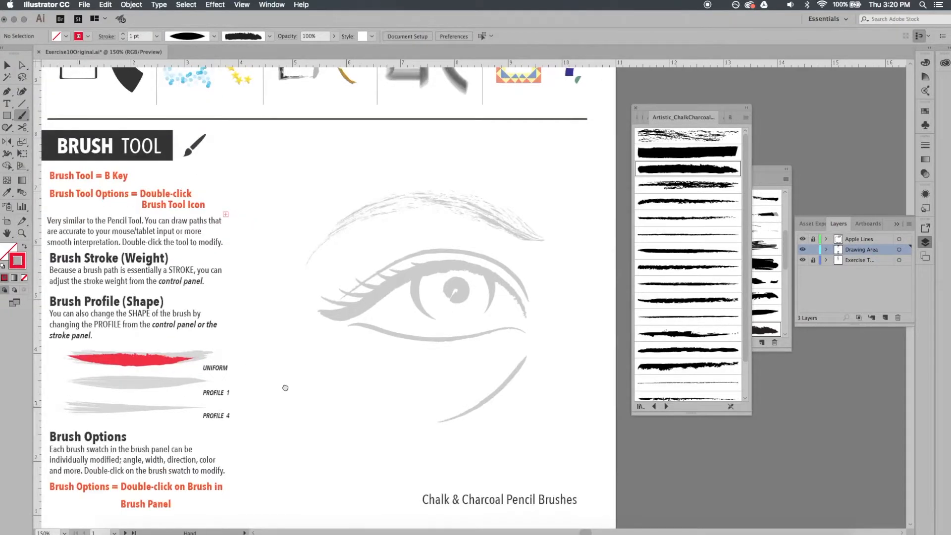
key(super+equal)
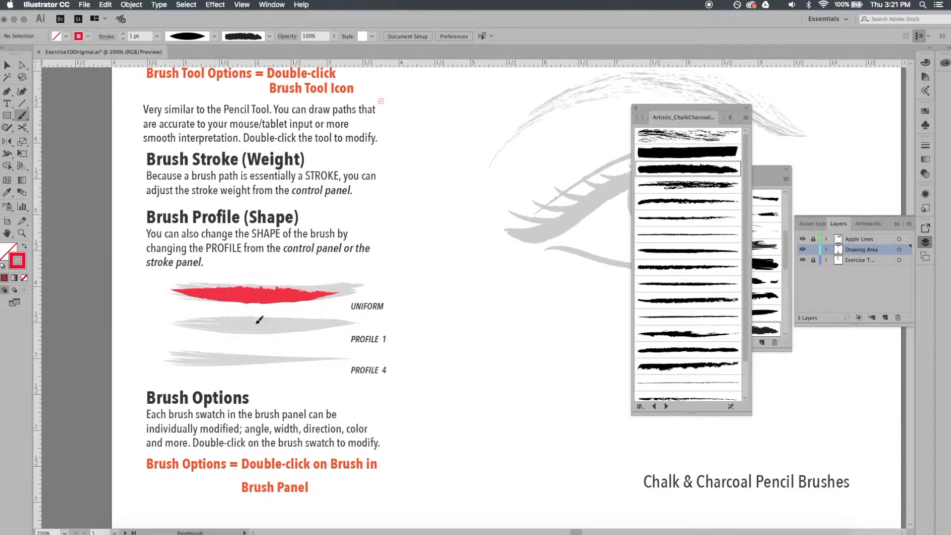
drag(258, 319, 350, 319)
- Set the width profile of the red stroke on the UNIFORM sample to Uniform and deselect it
super+click(301, 294)
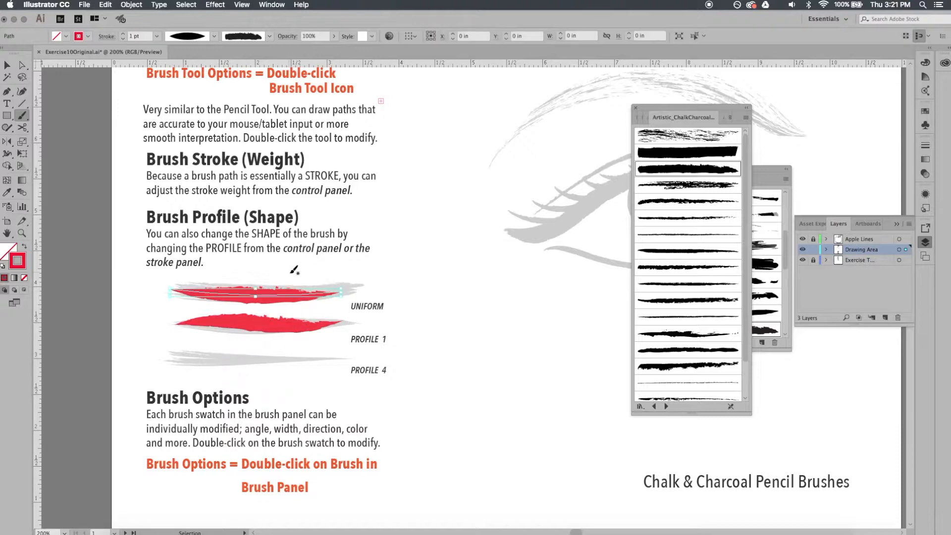
click(215, 36)
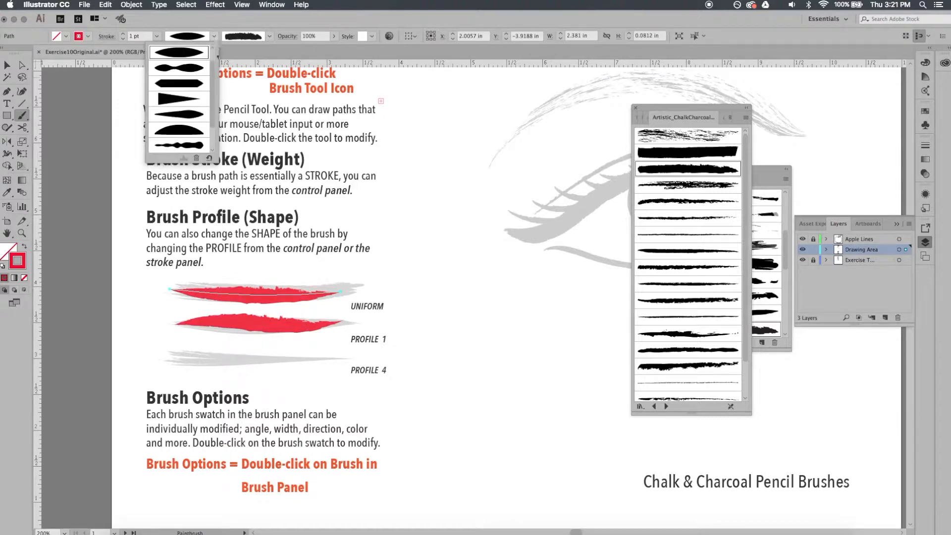
click(179, 52)
super+click(415, 195)
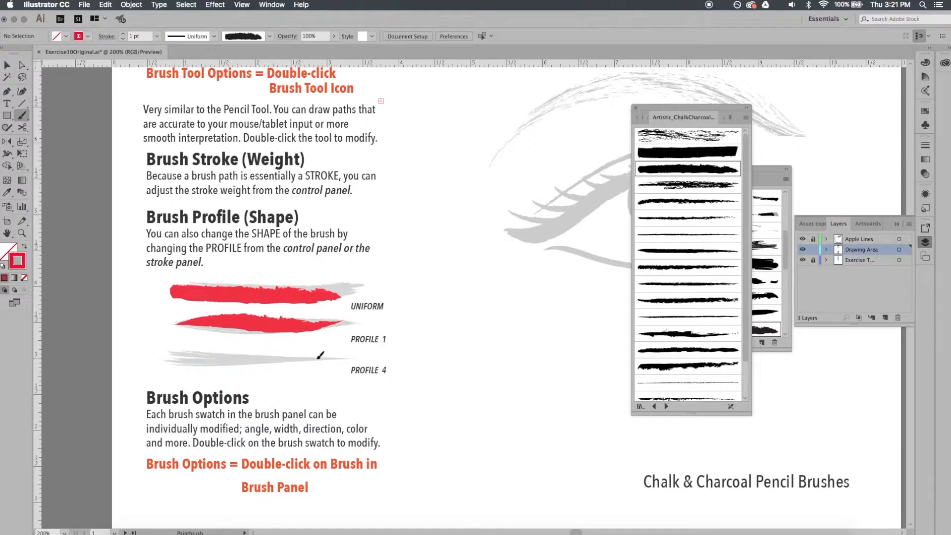
- Paint a red stroke over the PROFILE 4 sample, apply Width Profile 4 to it, and deselect it
drag(321, 355, 340, 357)
click(214, 37)
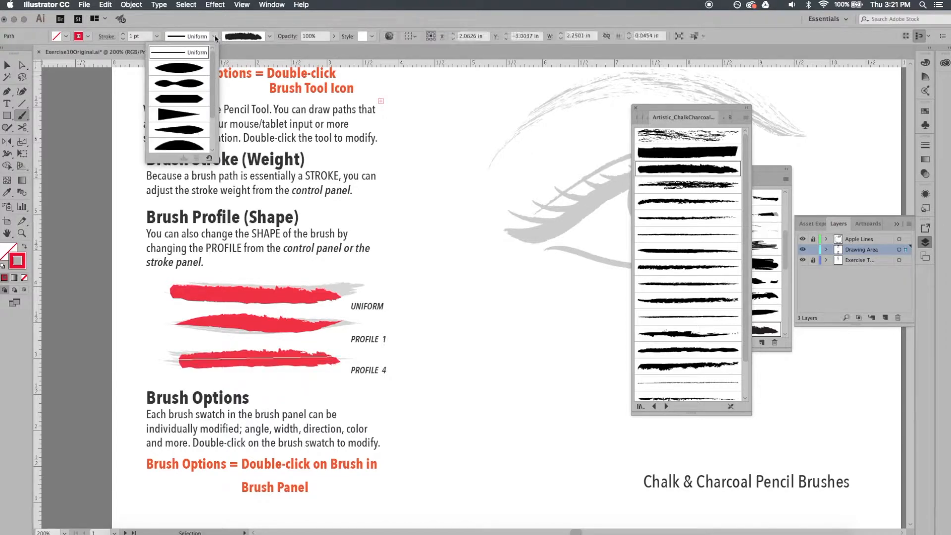
click(192, 131)
super+click(335, 332)
- Prepare for the eyebrow: black stroke colour, the library's first scratchy brush, and Paintbrush fidelity at Smooth
drag(335, 332, 298, 336)
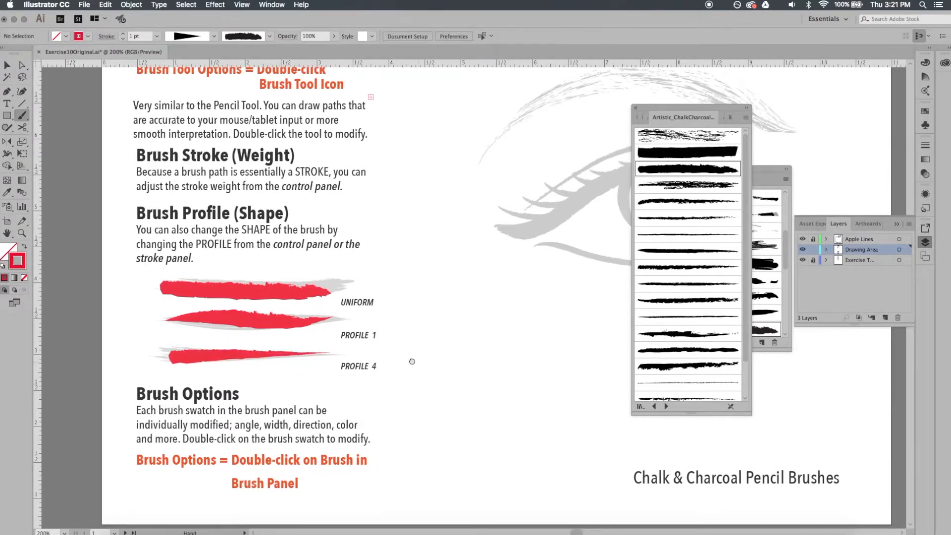
drag(390, 372, 388, 374)
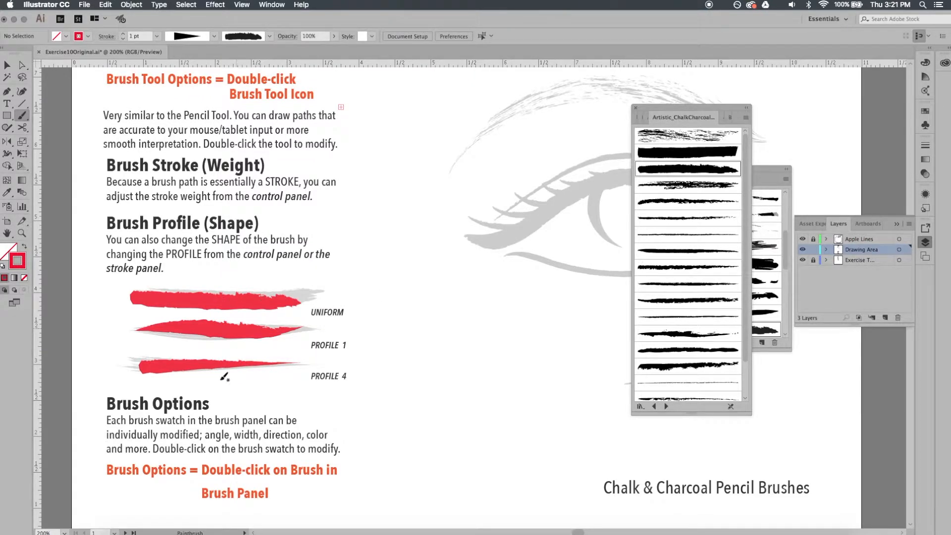
drag(347, 291, 217, 319)
drag(400, 307, 351, 322)
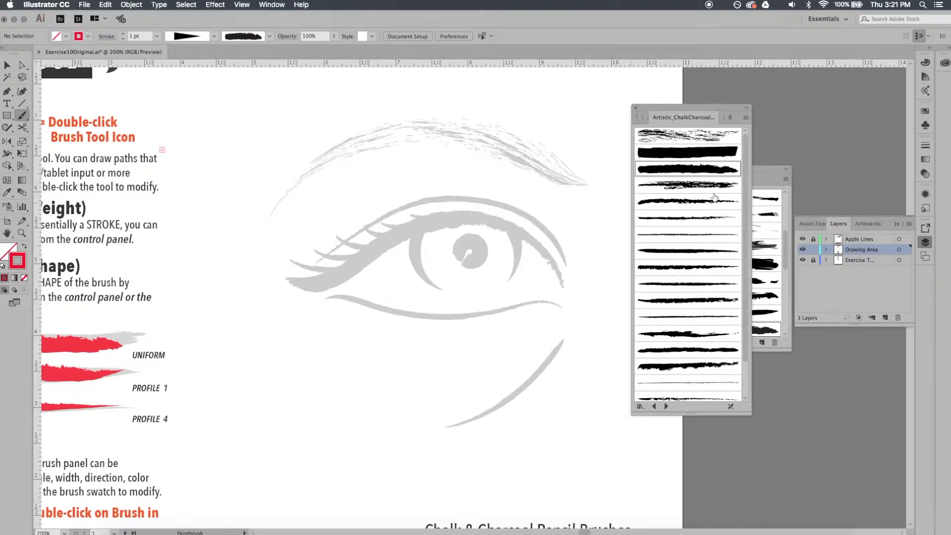
click(88, 36)
click(25, 53)
click(728, 136)
double_click(22, 116)
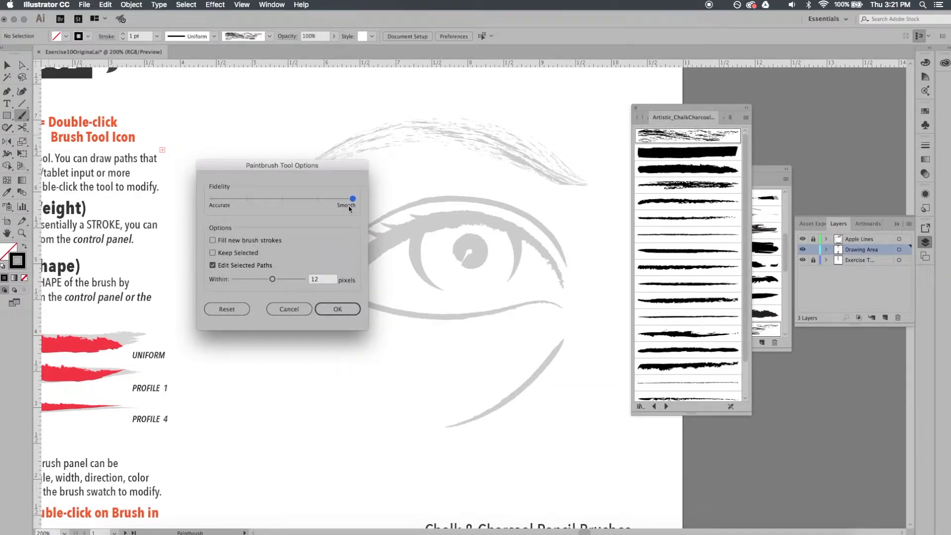
click(338, 309)
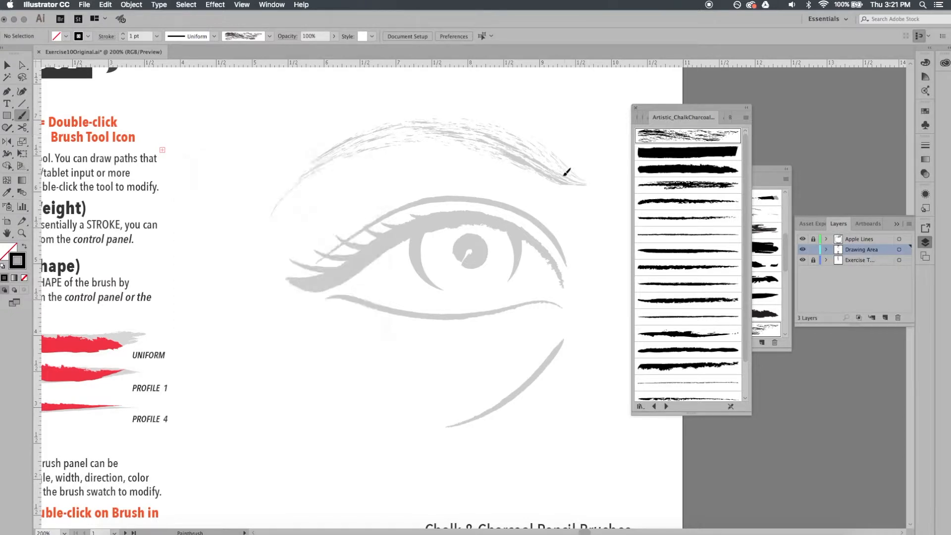
- Paint one black stroke along the whole eyebrow and give it Width Profile 5
mouse_move(384, 132)
mouse_down()
mouse_move(354, 140)
mouse_move(291, 189)
mouse_move(282, 222)
mouse_up()
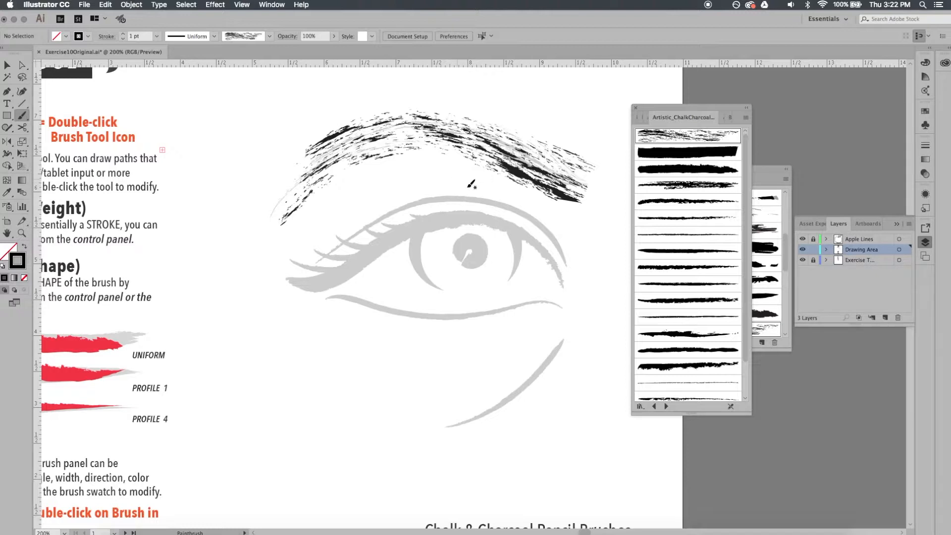
click(481, 143)
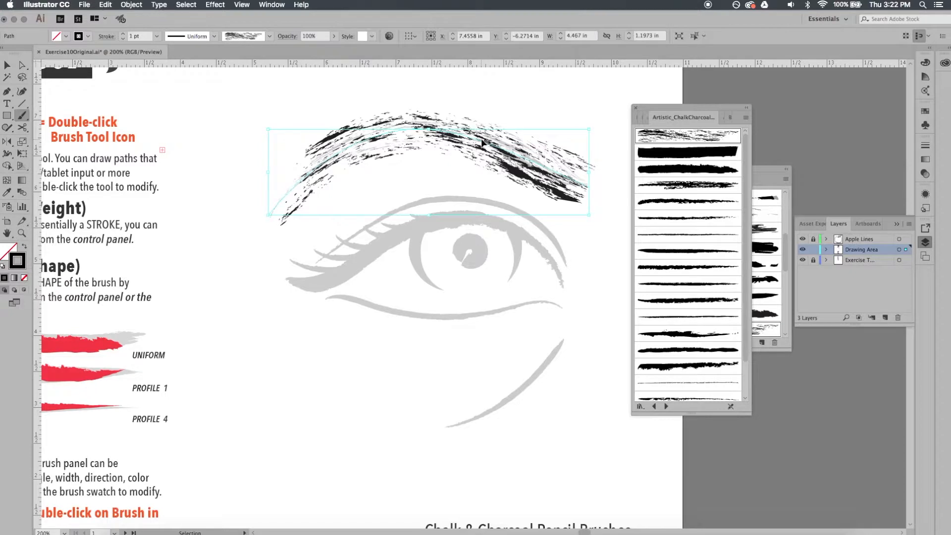
click(214, 36)
click(199, 95)
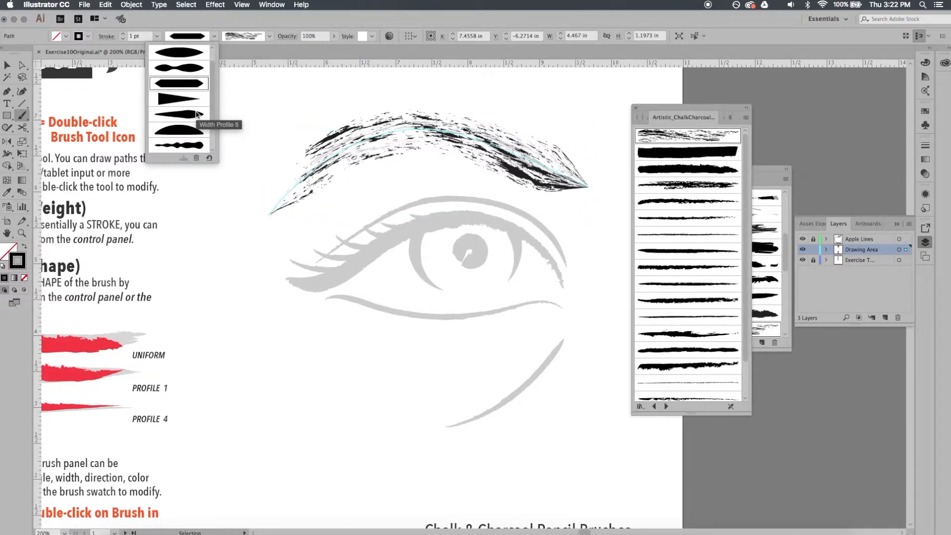
click(198, 114)
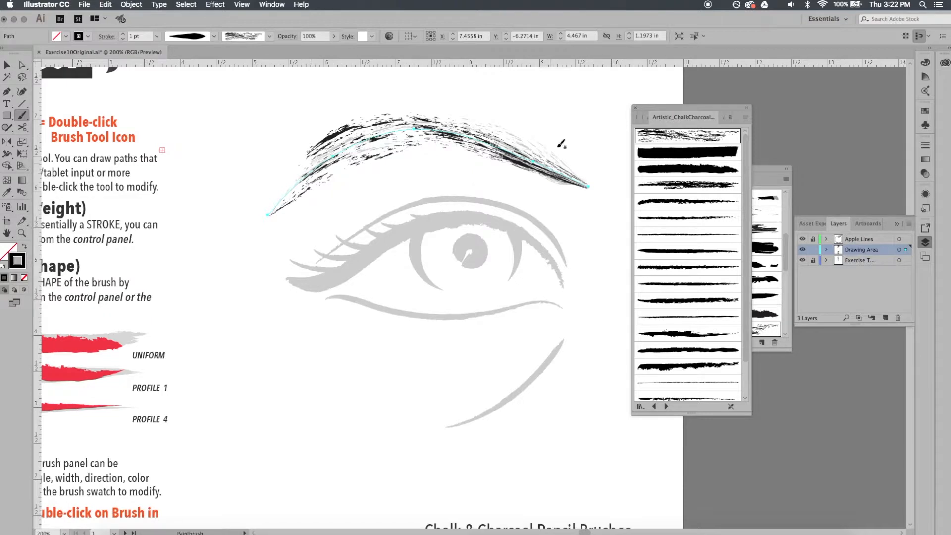
- Flip the eyebrow stroke's width profile along its path in the stroke settings and deselect it
click(924, 147)
click(910, 143)
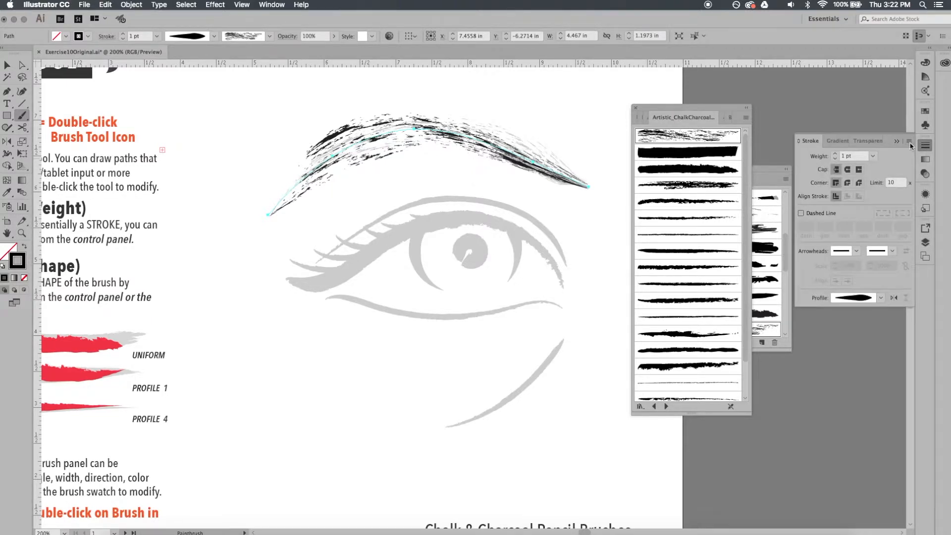
click(894, 298)
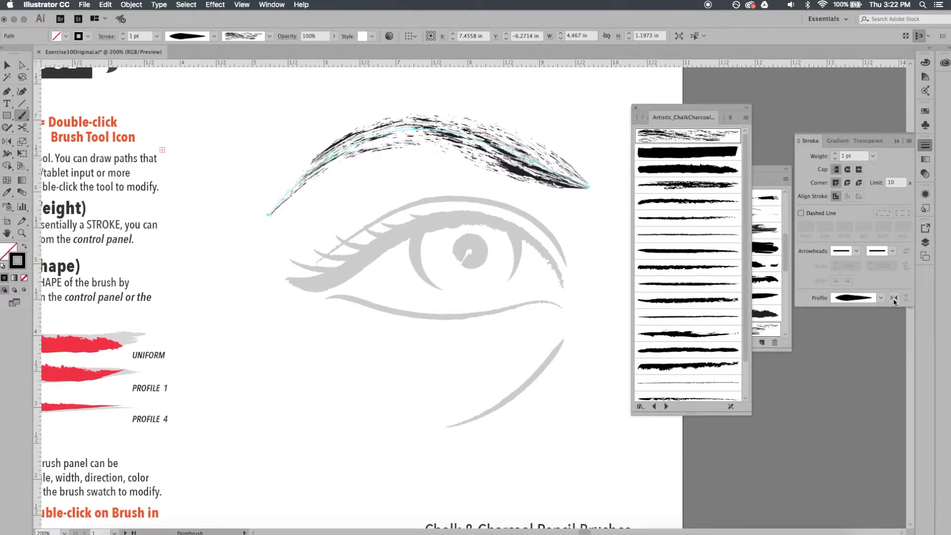
key(super+shift+a)
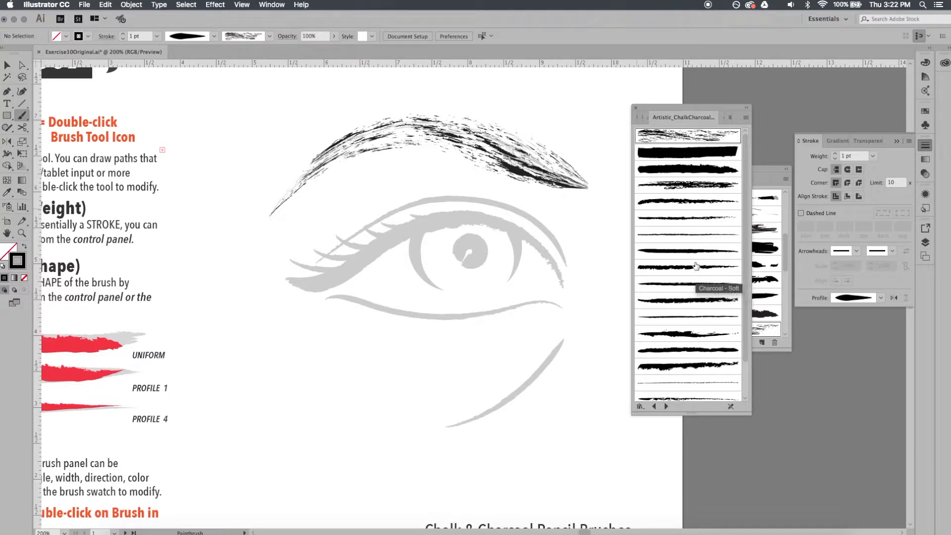
- Paint the upper lash line with a thin tapered charcoal brush and set its stroke weight to 3 pt
click(699, 251)
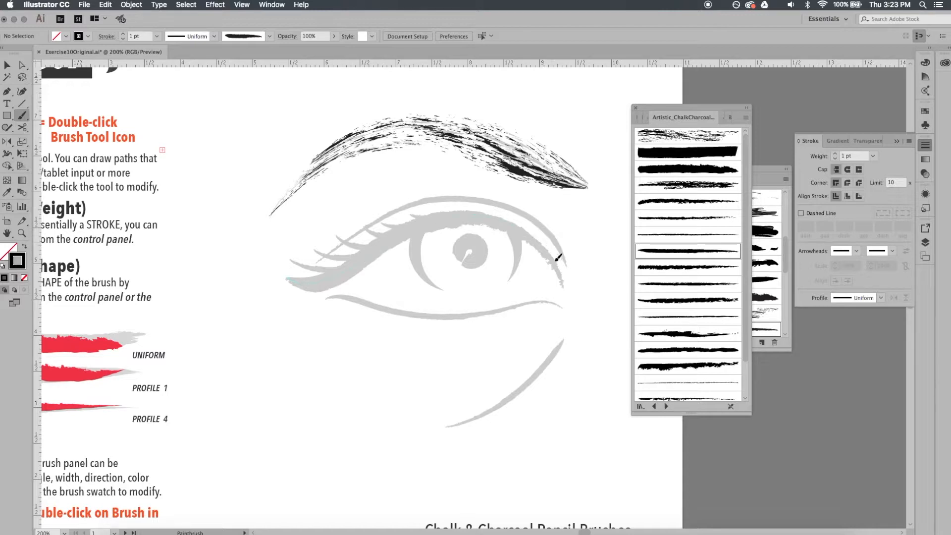
drag(566, 286, 287, 277)
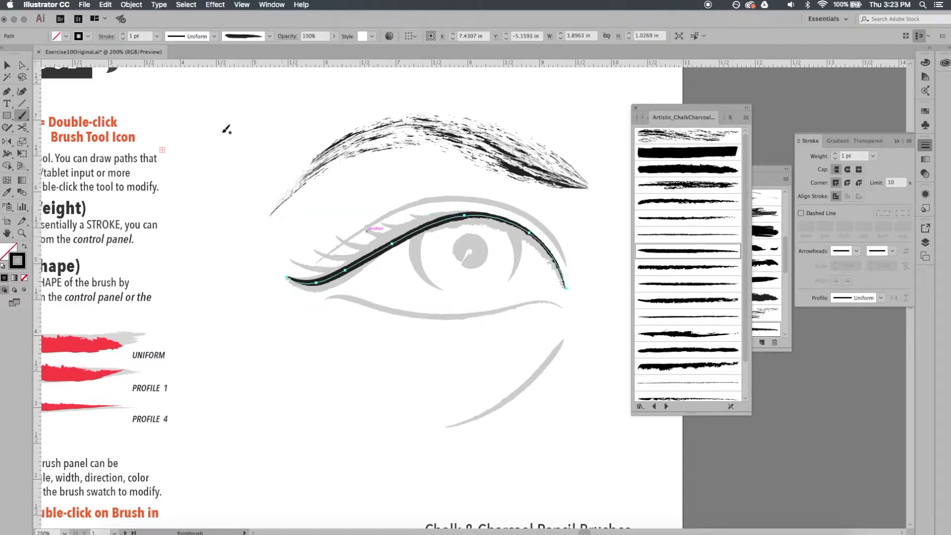
click(124, 34)
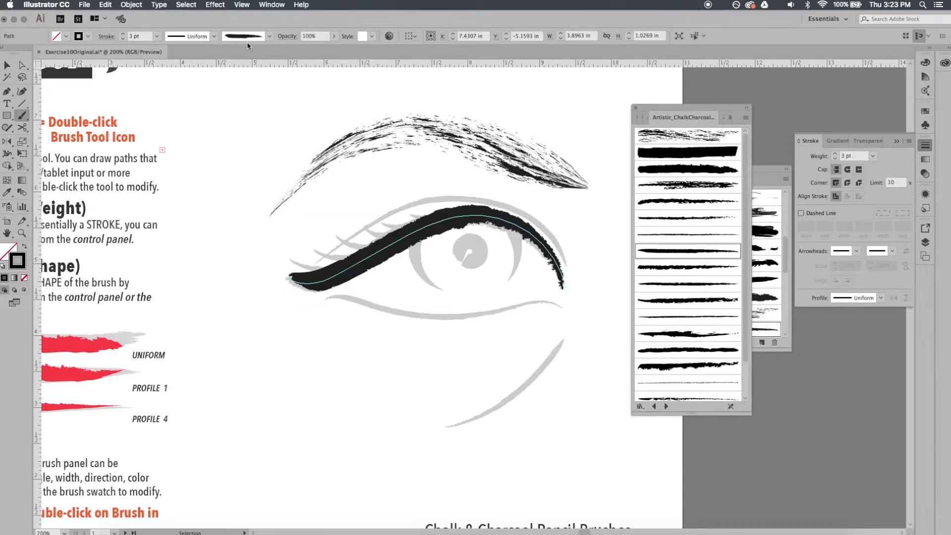
- Apply Width Profile 5 to the upper lash line stroke and flip the profile along the path
click(214, 36)
click(188, 58)
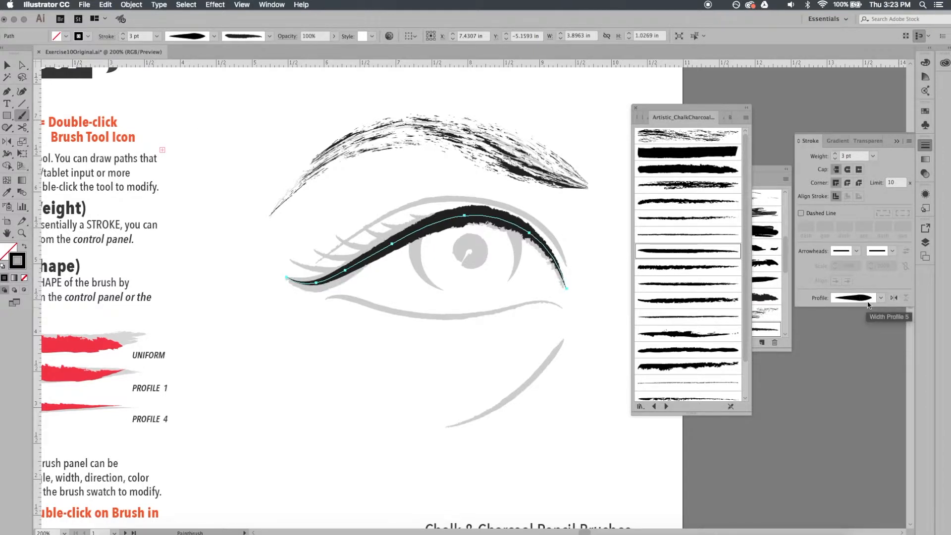
click(894, 298)
key(v)
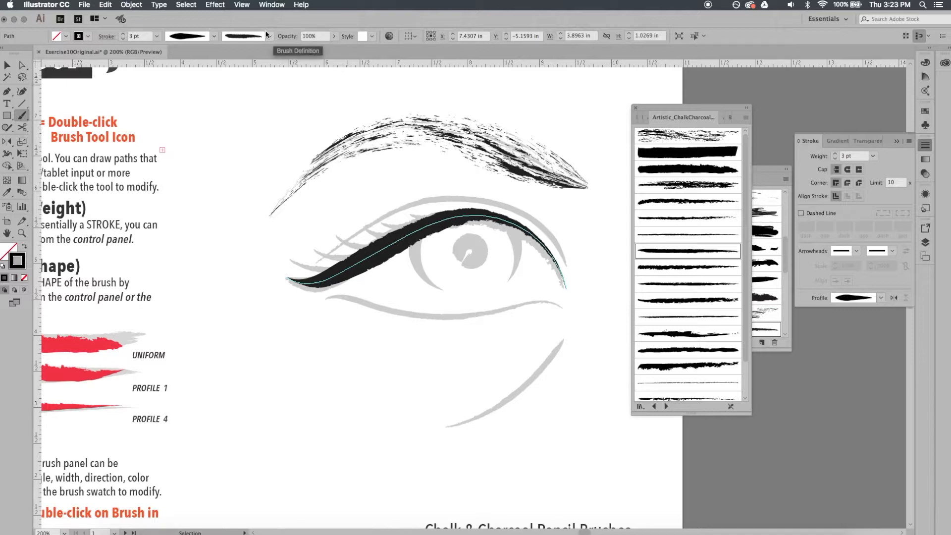
- Switch the upper lash line stroke to the thick rough charcoal brush and reapply Width Profile 5
click(268, 37)
drag(269, 82, 266, 79)
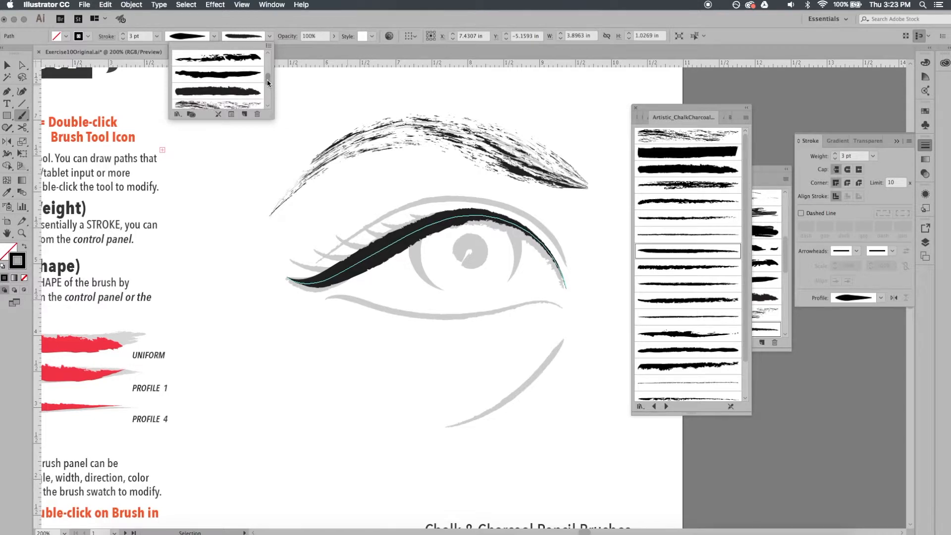
click(247, 92)
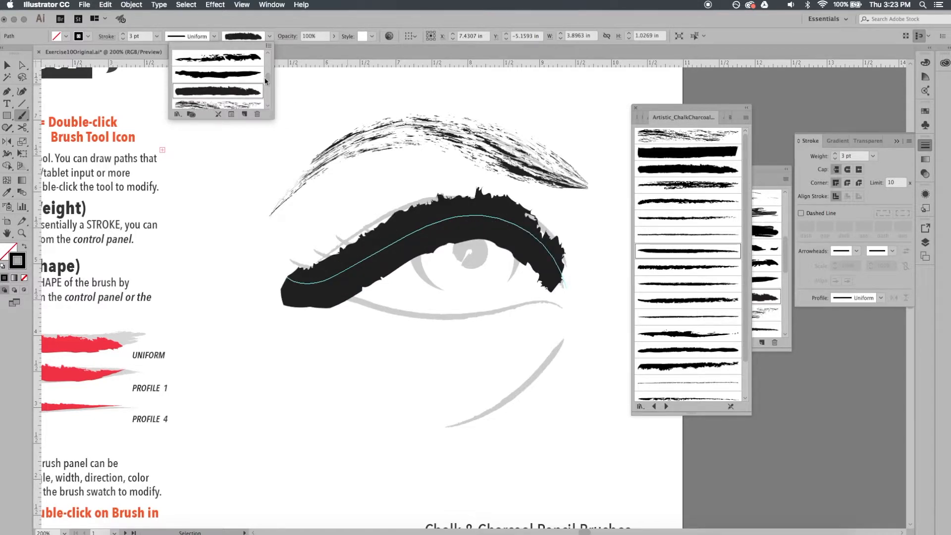
click(216, 37)
click(216, 37)
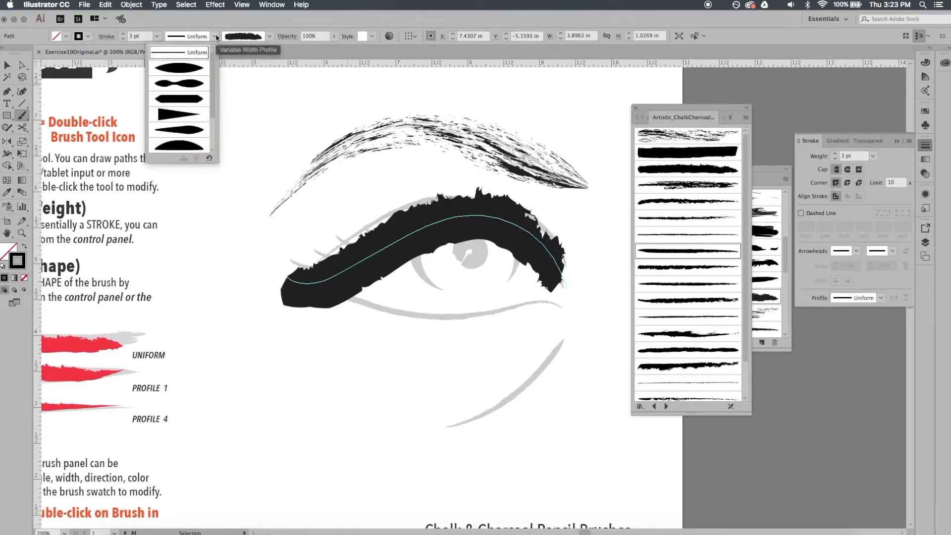
click(198, 114)
- Reapply the thick rough charcoal brush from the brush library to the upper lash line and restore Width Profile 5
click(269, 36)
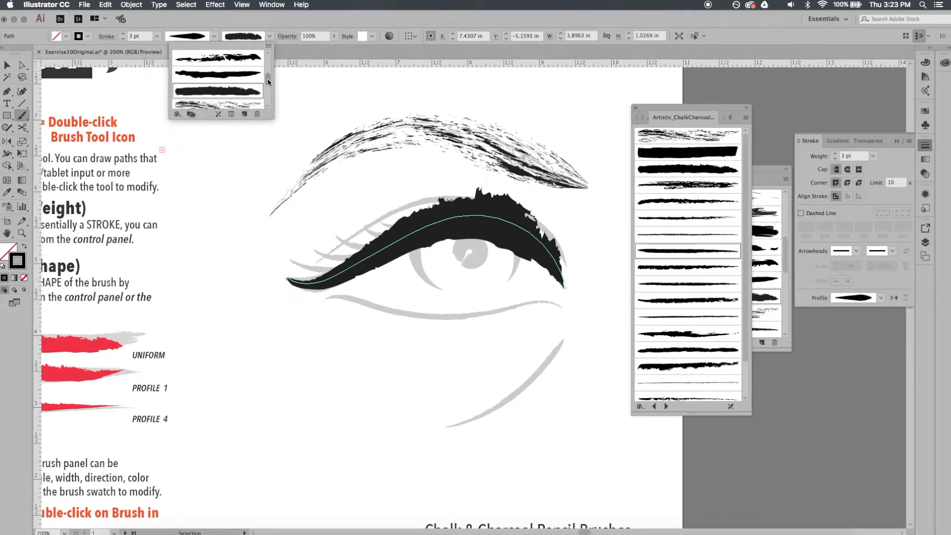
scroll(267, 79, down, 2)
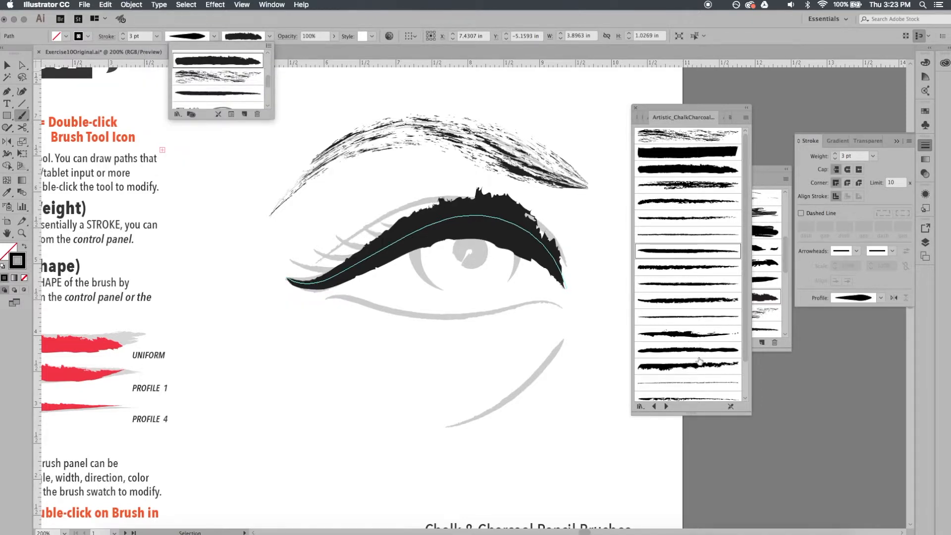
click(688, 174)
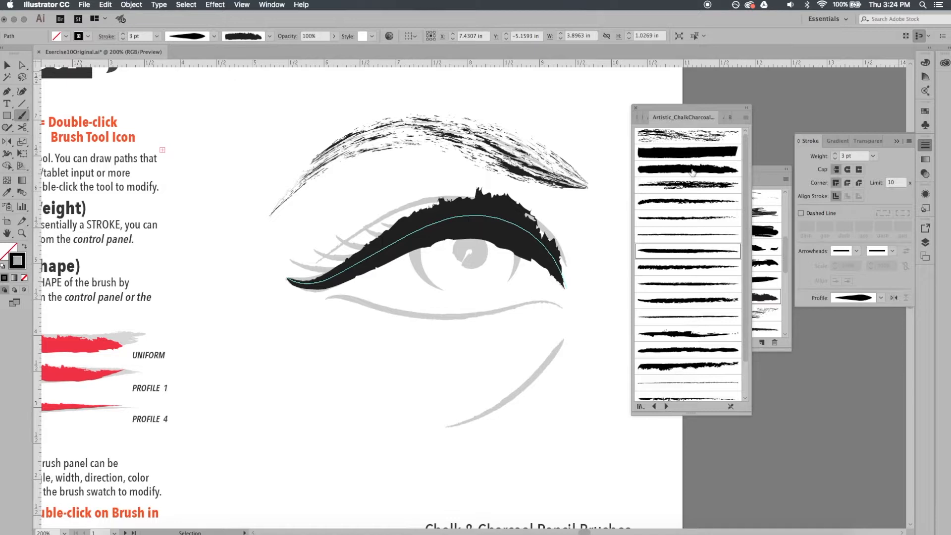
click(688, 170)
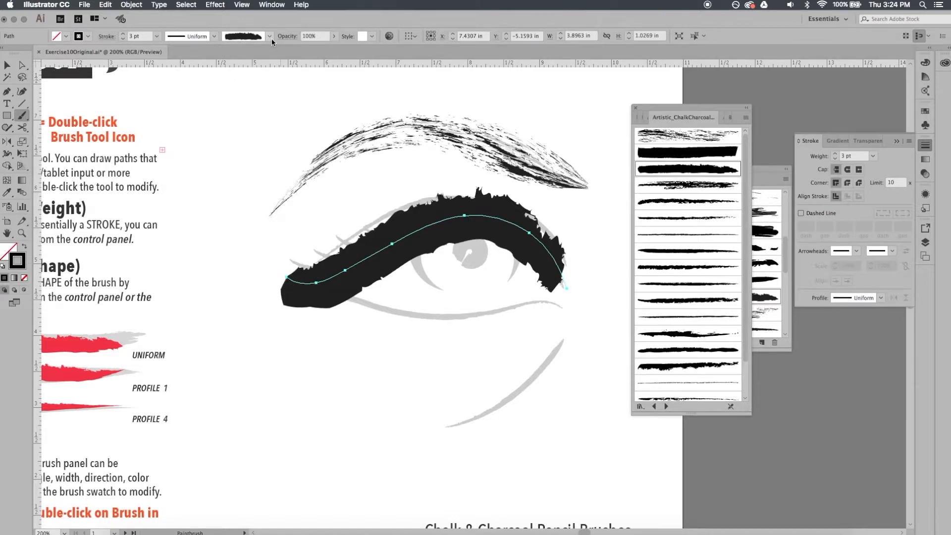
click(218, 35)
click(193, 90)
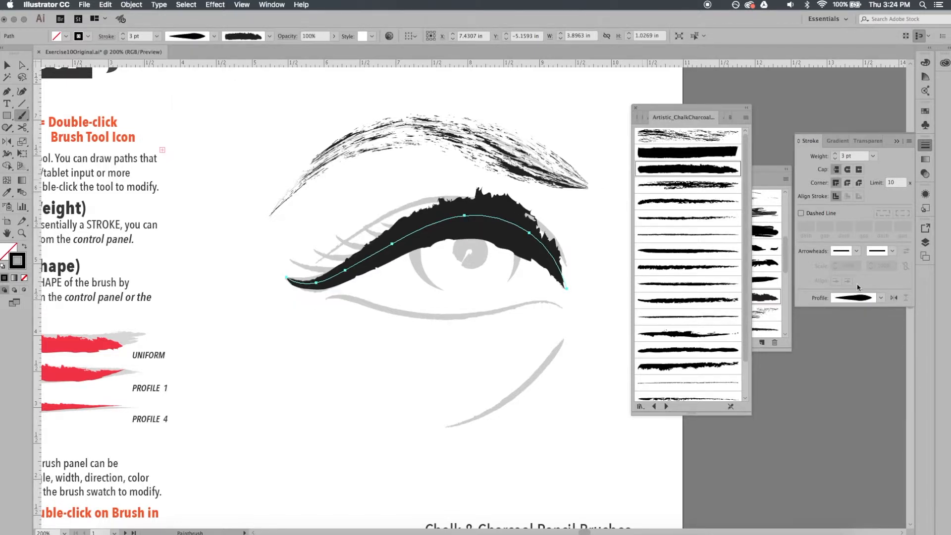
- Flip the upper lash line's width profile along the path, set its stroke weight to 2 pt and deselect it
click(123, 38)
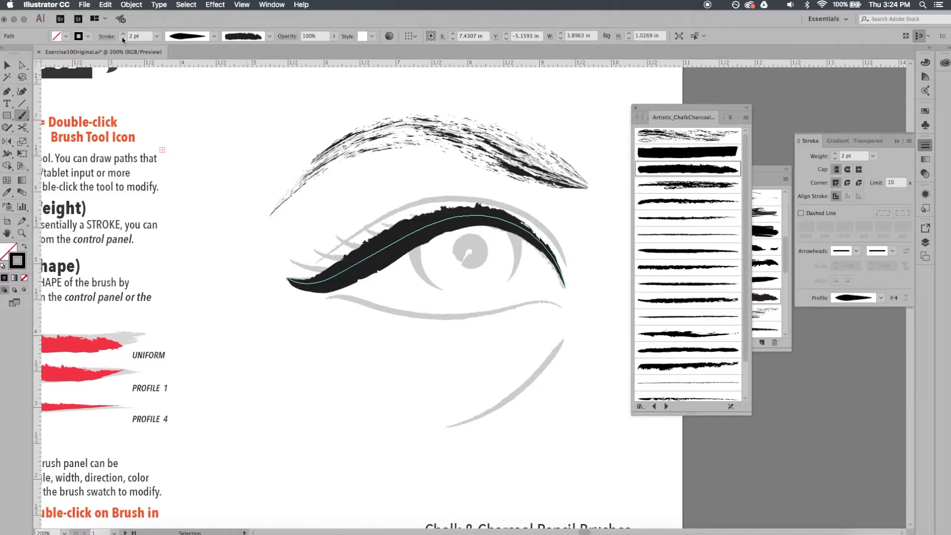
click(123, 38)
click(123, 34)
key(shift+super+a)
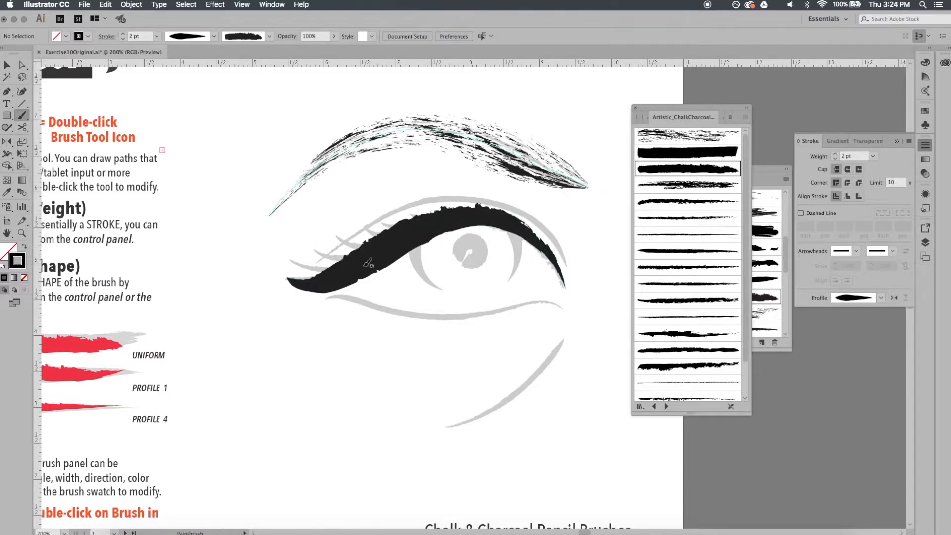
- Paint the tapered eyelashes along the upper lash line with the Charcoal - Smooth brush at a 1 pt stroke weight
click(697, 252)
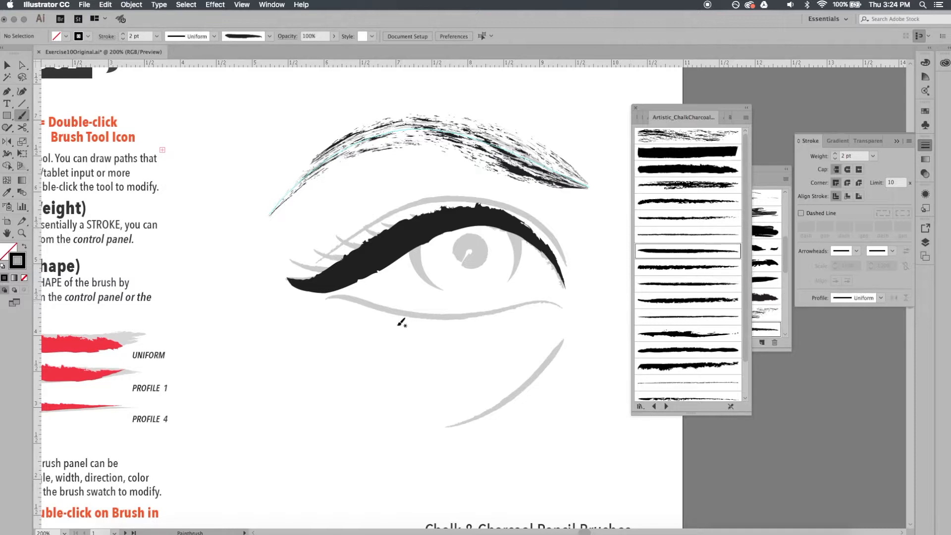
drag(283, 336, 342, 387)
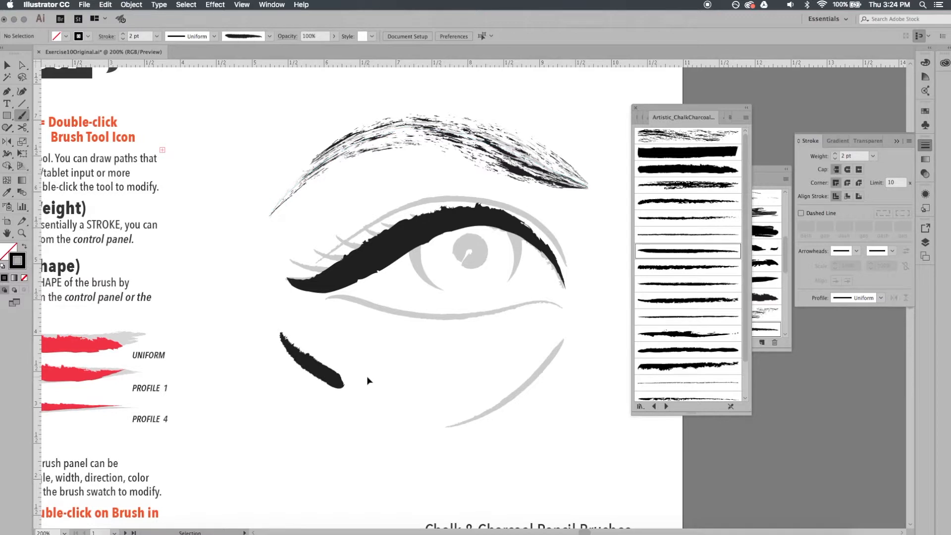
key(super+z)
click(156, 37)
click(169, 80)
drag(348, 273, 292, 254)
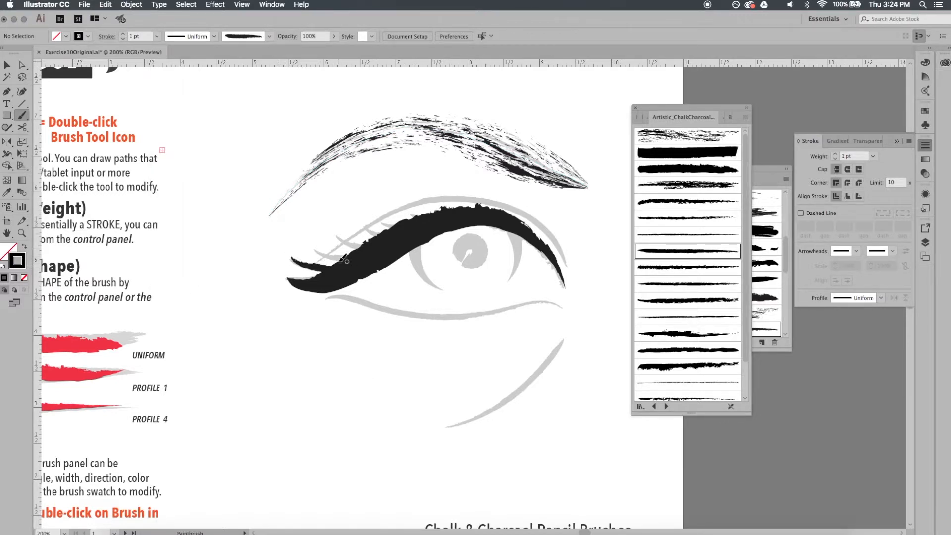
mouse_move(311, 243)
mouse_down()
mouse_move(352, 258)
mouse_move(338, 235)
mouse_move(371, 234)
mouse_up()
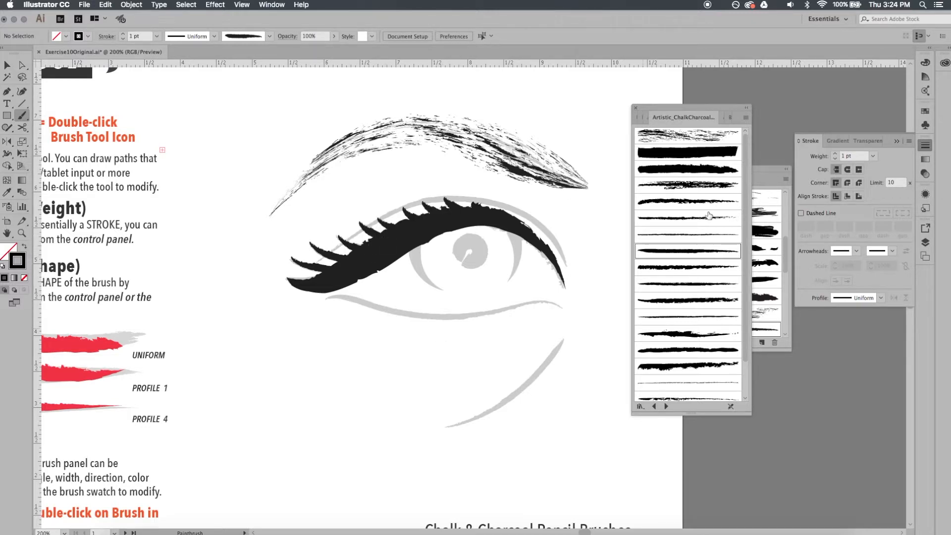
- Trace the lower lid line of the eye with a thin, broken charcoal brush
click(709, 216)
drag(329, 300, 367, 300)
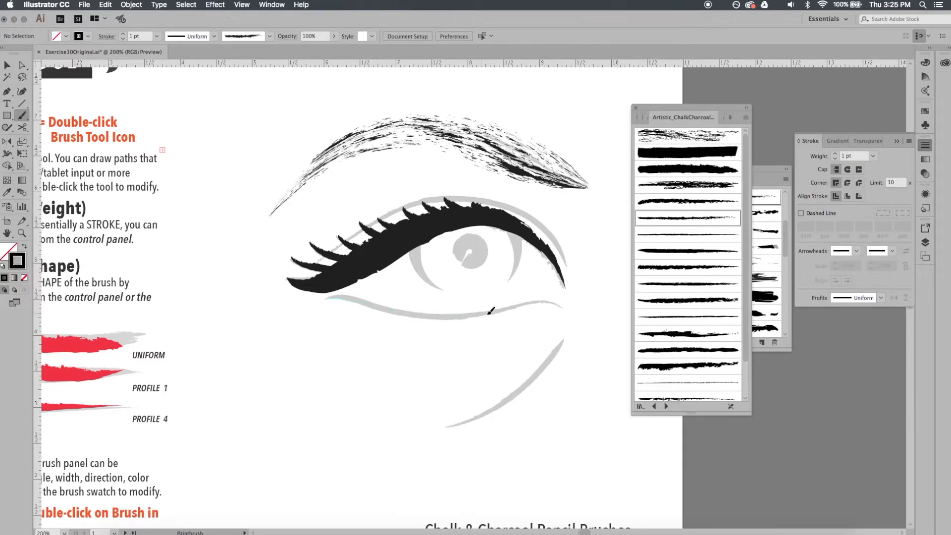
drag(553, 298, 556, 300)
- Switch the lower lid stroke to the Charcoal - Smooth brush and deselect it
key(v)
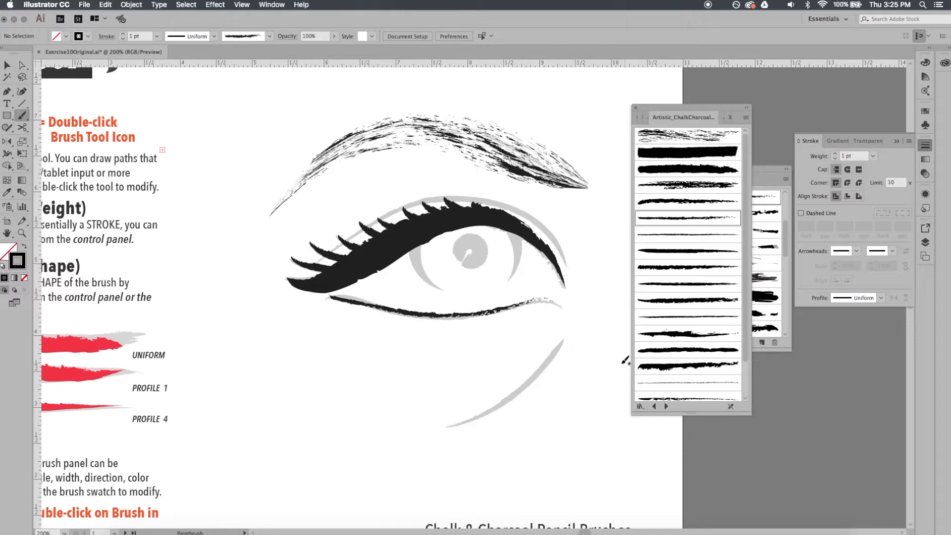
mouse_move(518, 347)
mouse_down()
mouse_move(477, 296)
mouse_move(479, 310)
mouse_up()
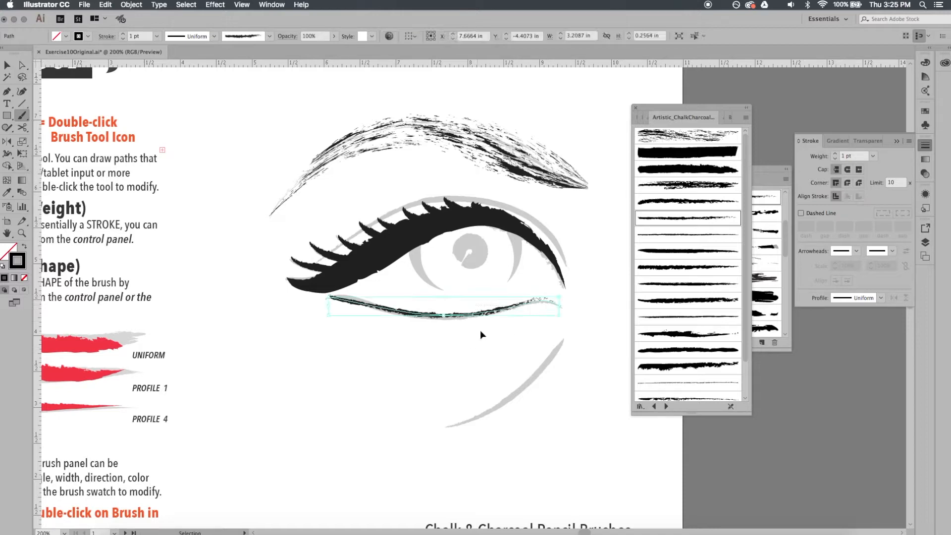
key(b)
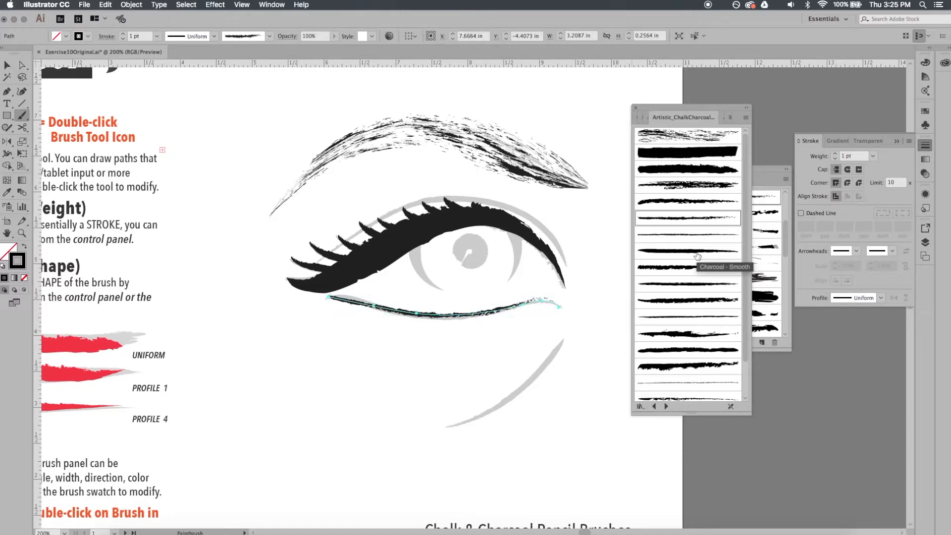
click(697, 256)
key(v)
click(407, 379)
- Trace the curved line beneath the eye and the upper eyelid crease with the Charcoal - Smooth brush
key(b)
mouse_move(564, 340)
mouse_down()
mouse_move(551, 363)
mouse_move(440, 428)
mouse_up()
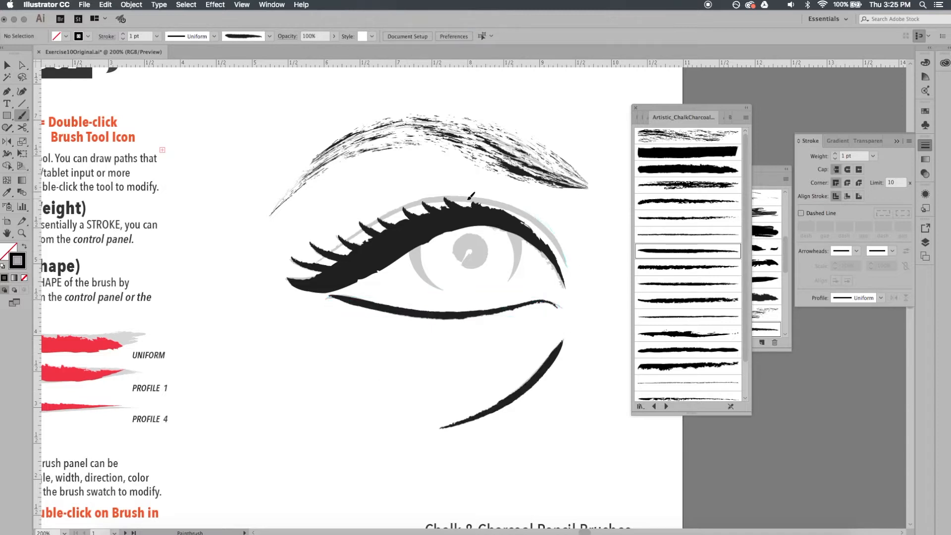
drag(313, 257, 565, 267)
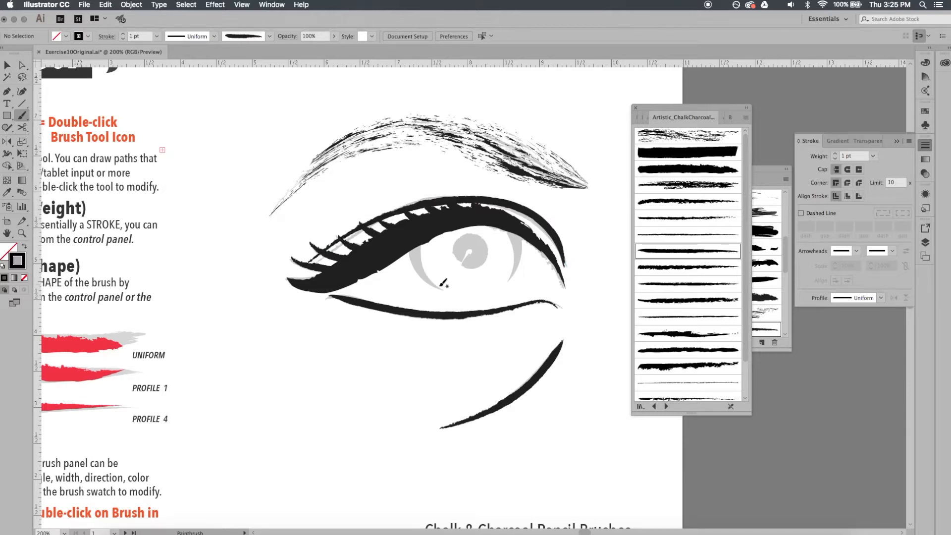
- Trace the left edge of the iris with the Charcoal - Smooth brush, undoing the first attempt and repainting it
drag(415, 234, 436, 286)
key(super+z)
drag(416, 230, 414, 250)
drag(438, 285, 440, 291)
- Give the left iris stroke a 2 pt weight and Width Profile 4, and paint the right iris edge with the same settings
key(v)
click(416, 280)
key(b)
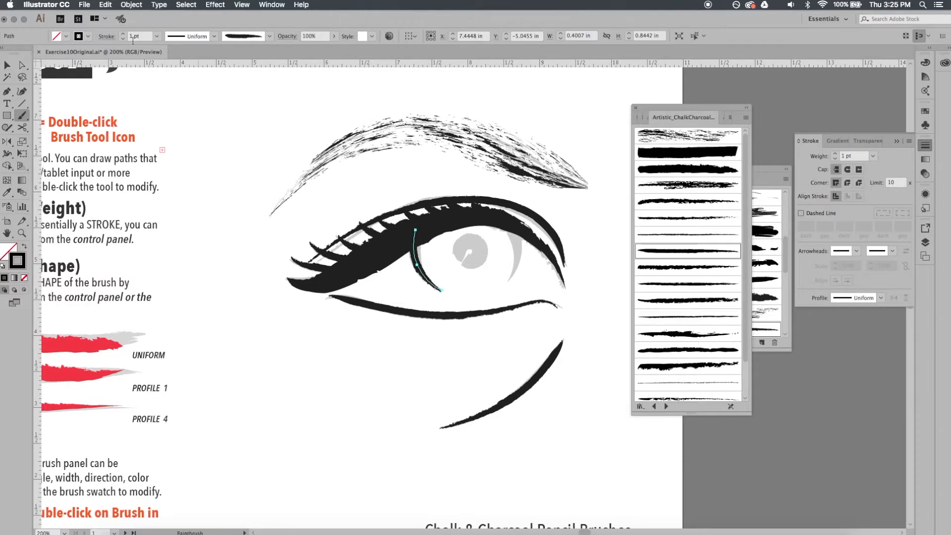
click(124, 34)
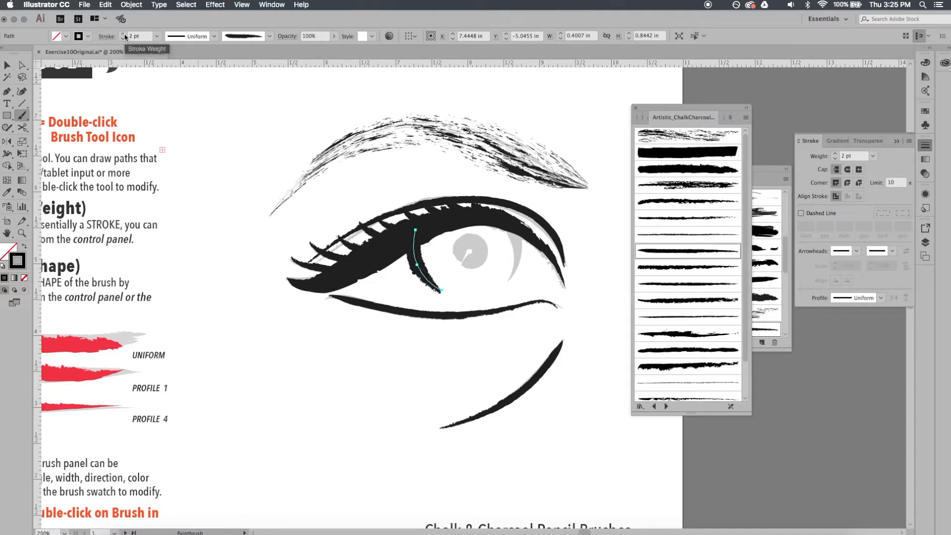
click(218, 38)
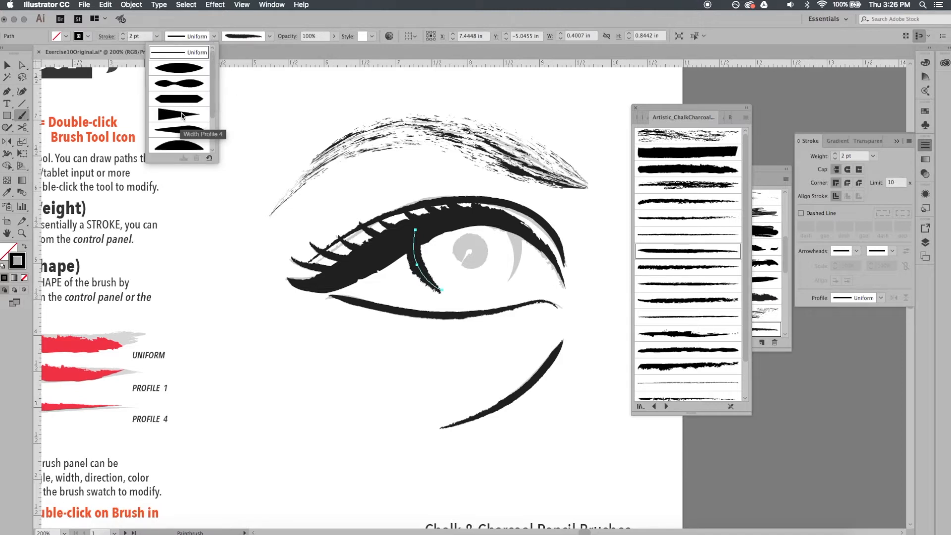
click(195, 135)
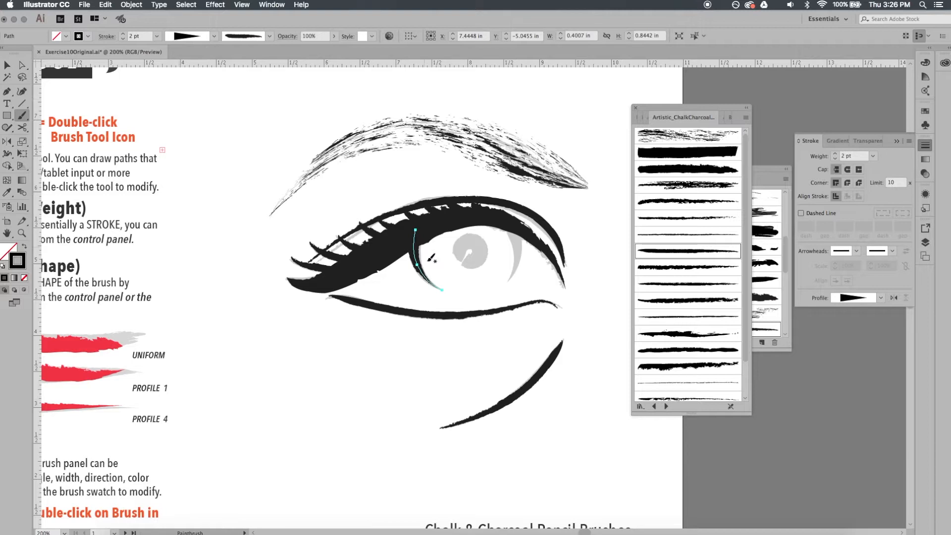
key(super+shift+a)
drag(518, 226, 512, 277)
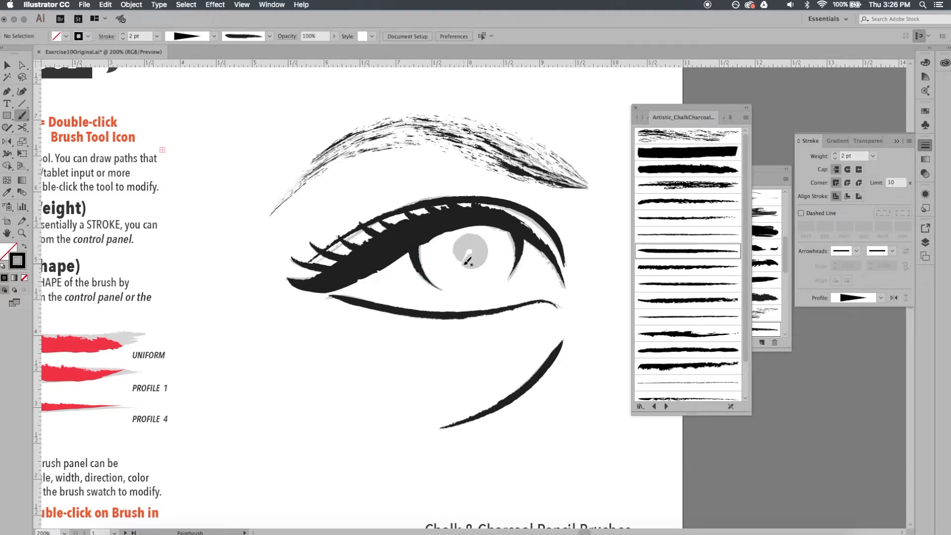
- Paint the pupil around its highlight with the thick, solid charcoal brush at a 1 pt stroke weight
click(663, 156)
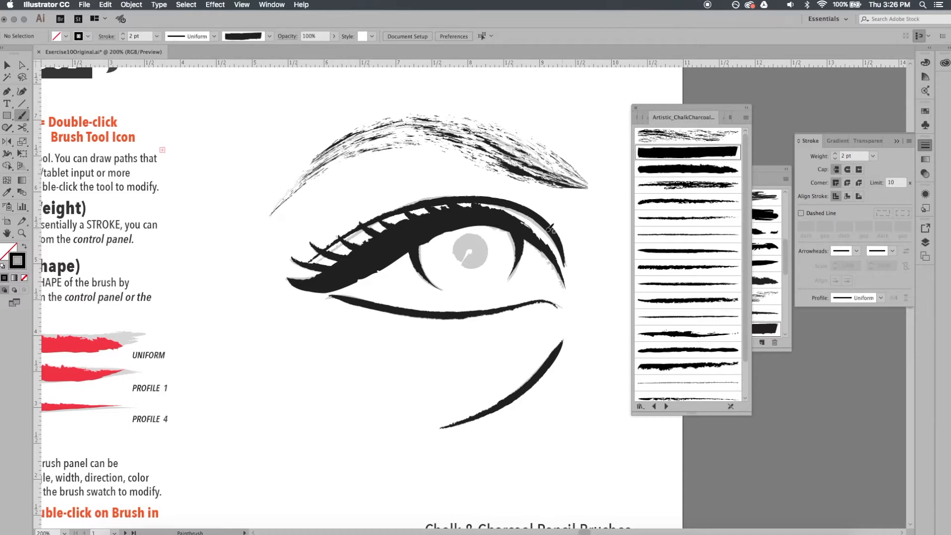
click(157, 35)
click(169, 79)
drag(467, 257, 467, 256)
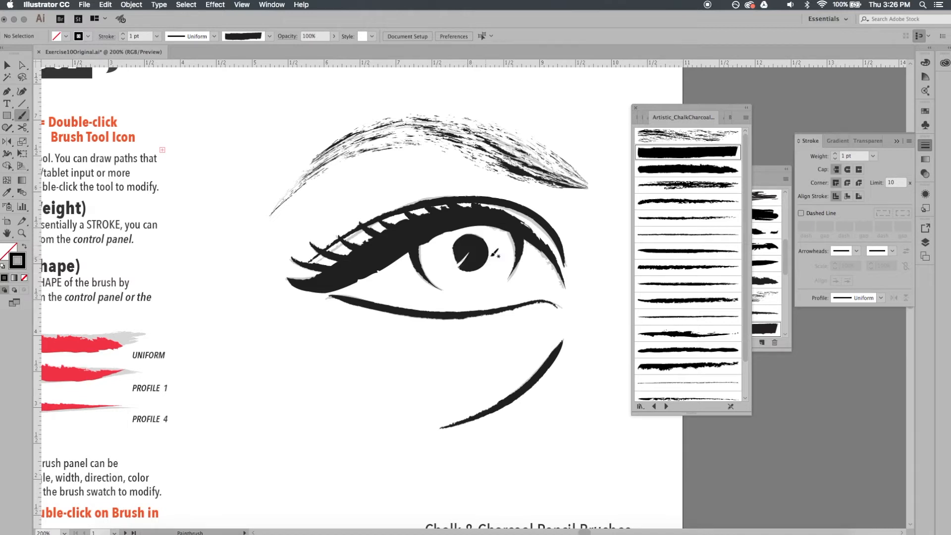
- Draw a rectangle of about 5.44 by 6.14 in framing the finished eye illustration
key(super+minus)
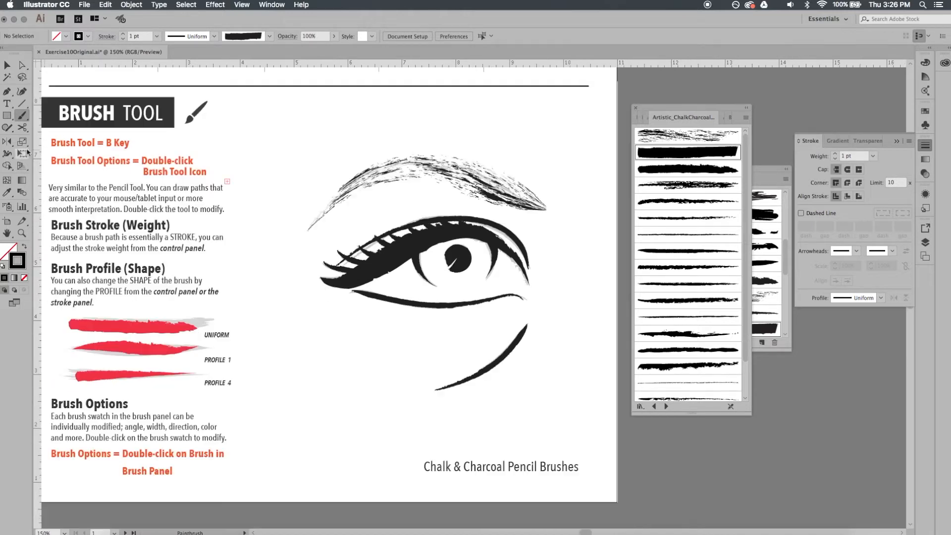
click(8, 118)
mouse_move(288, 107)
mouse_down()
mouse_move(571, 415)
mouse_move(581, 438)
mouse_up()
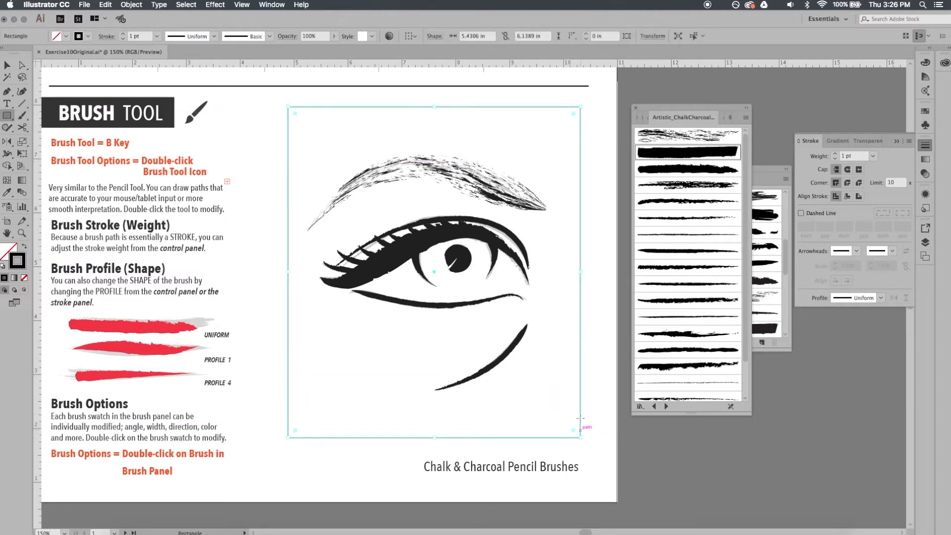
- Close the chalk and charcoal brush library and open the Borders_Decorative brush library
click(635, 108)
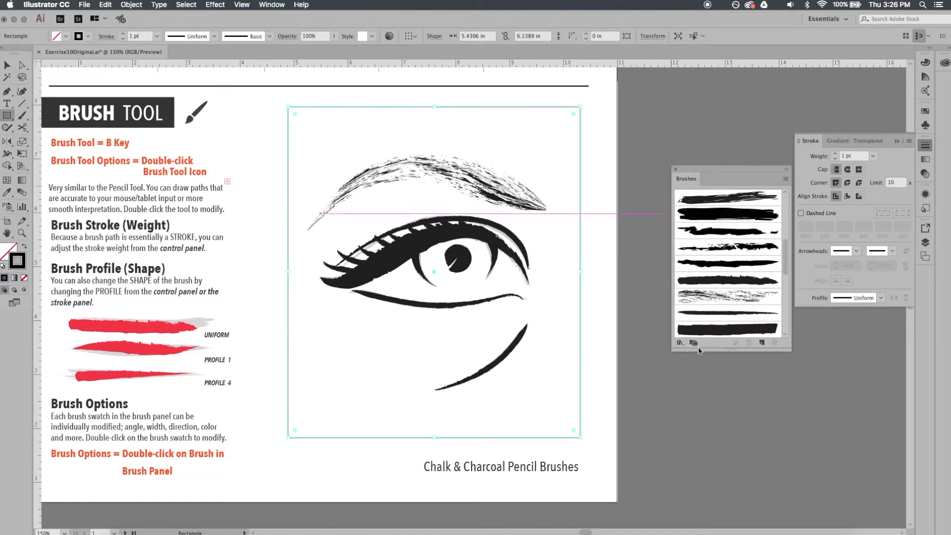
click(680, 343)
mouse_move(698, 392)
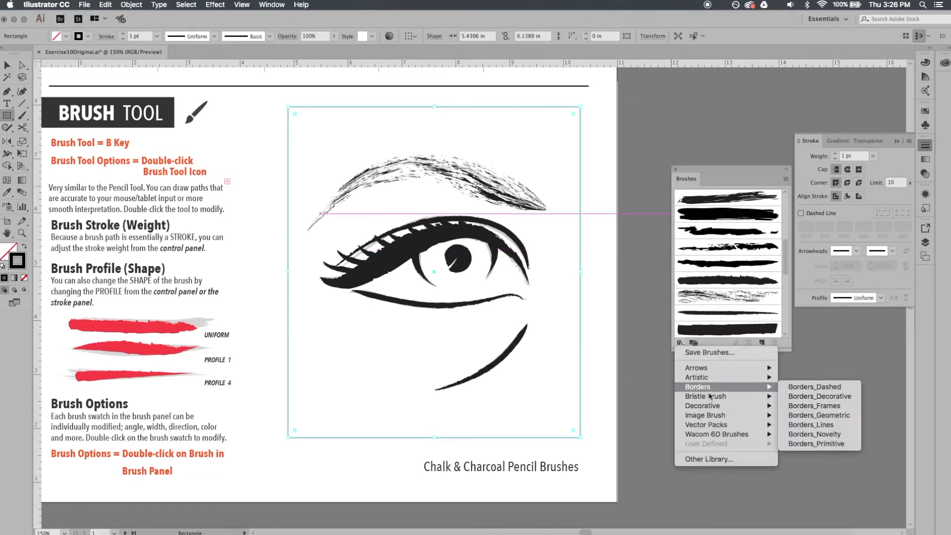
click(808, 398)
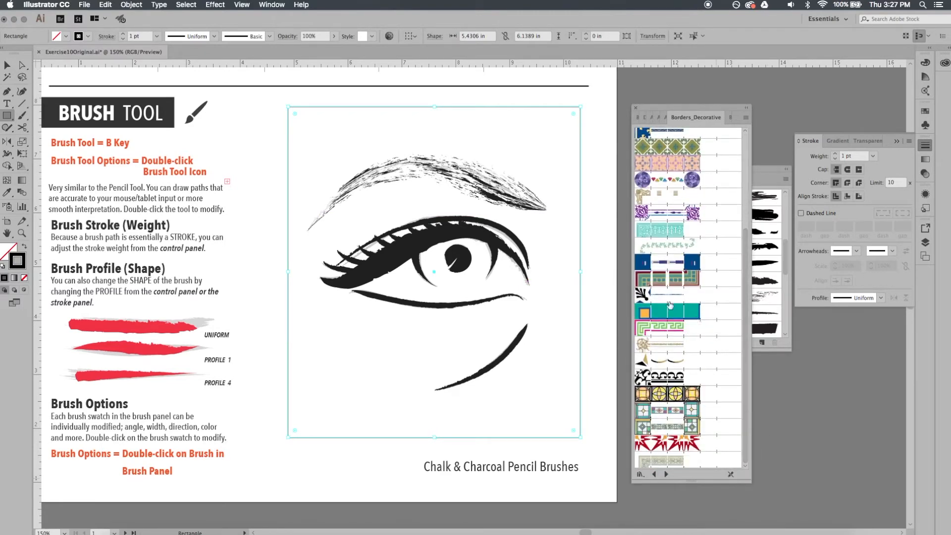
- Try several decorative border brushes on the rectangle, including the green and orange scroll, green diamond and gold ornate-corner borders
scroll(743, 263, up, 3)
drag(743, 262, 751, 224)
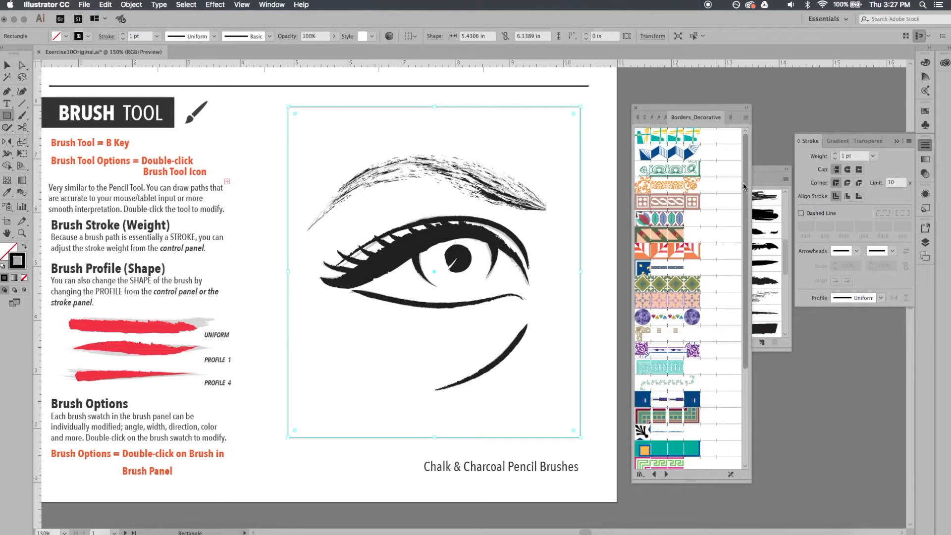
click(662, 168)
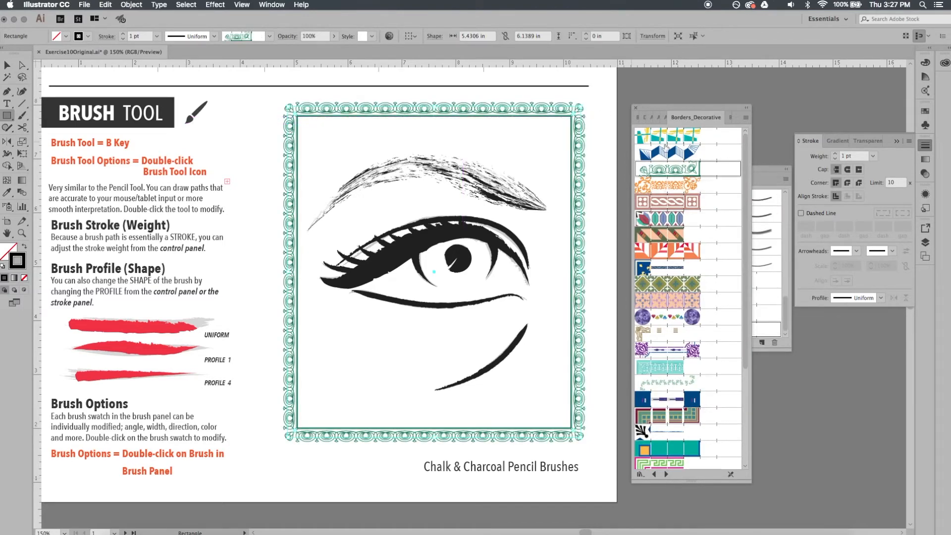
click(668, 187)
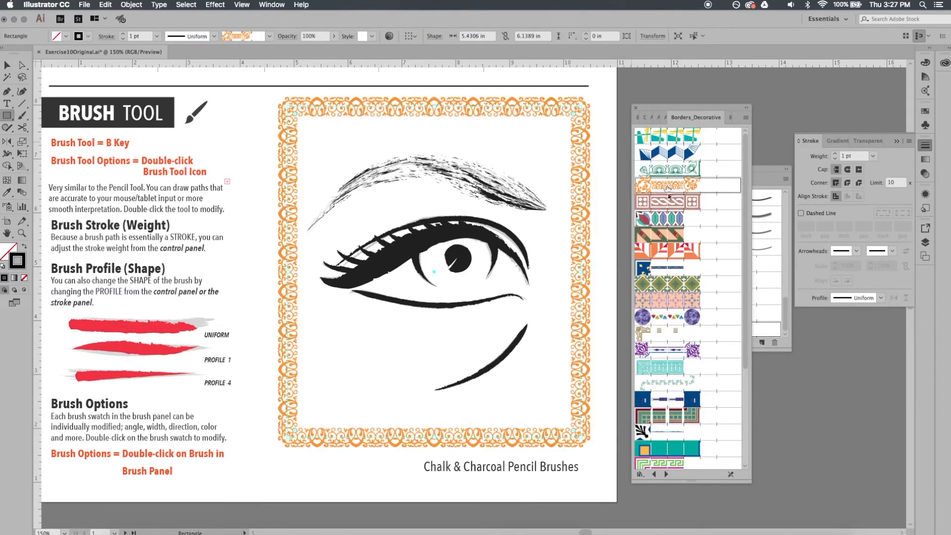
click(664, 218)
click(661, 235)
click(659, 251)
click(662, 285)
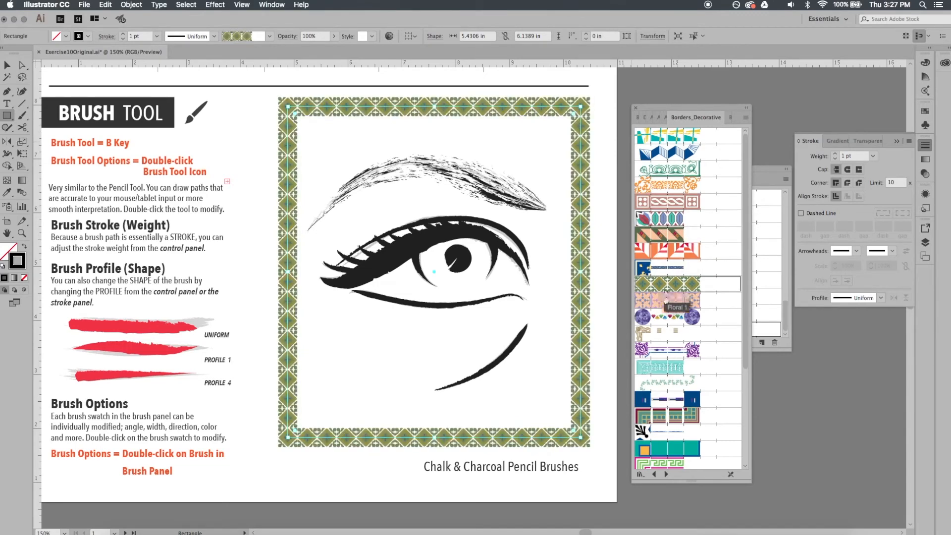
click(674, 340)
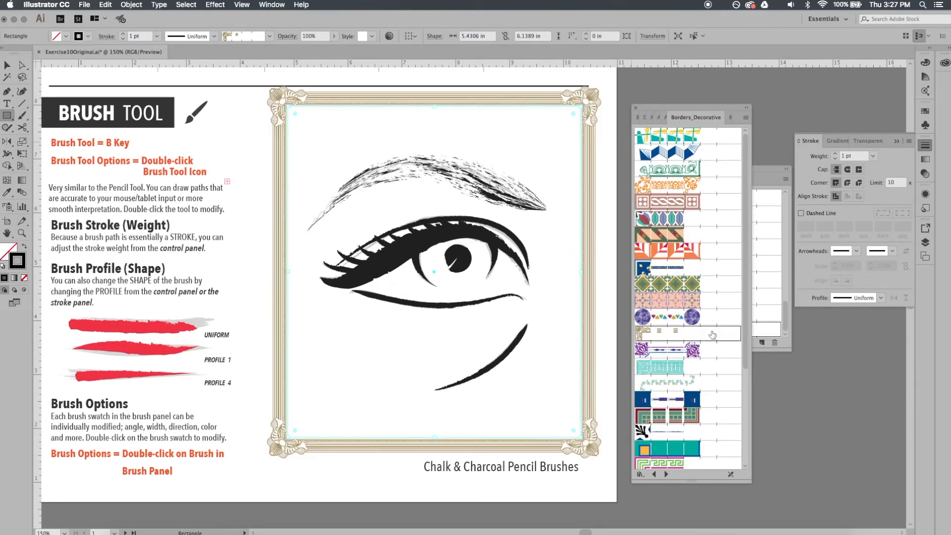
- Apply the light teal decorative border brush to the rectangle, deselect it and move the brush library clear of the artwork
click(654, 367)
key(v)
key(super+shift+a)
drag(551, 282, 579, 280)
drag(689, 107, 750, 99)
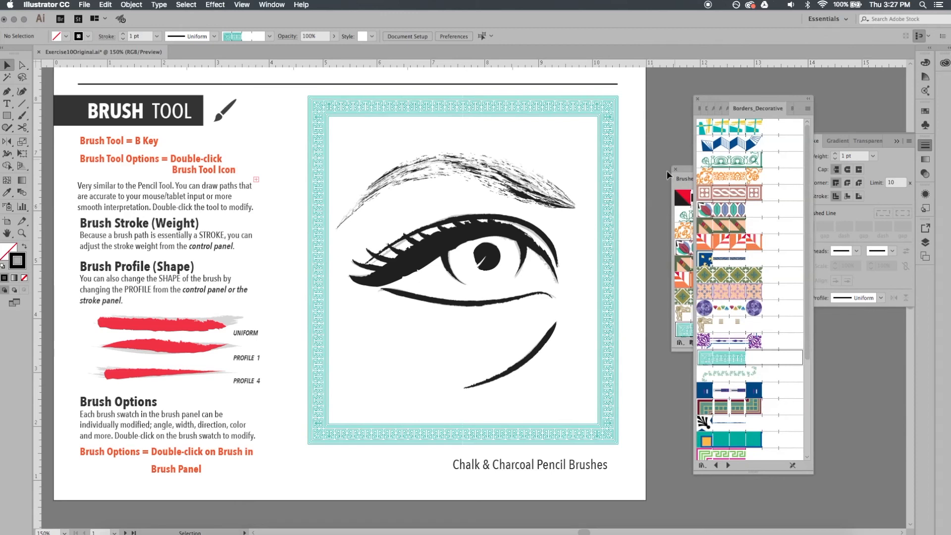
drag(565, 233, 585, 238)
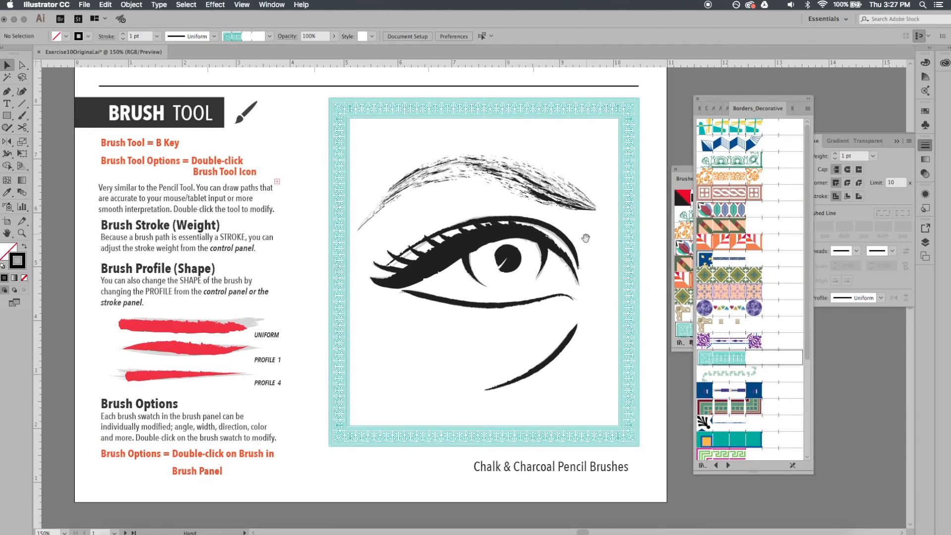